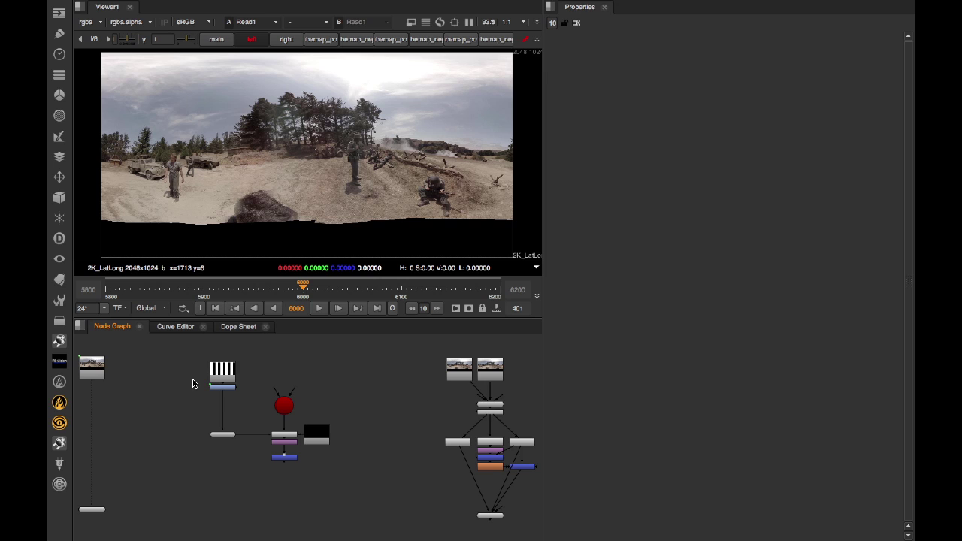
- Show RayRender's stereo camera settings: Stereo Scan on, eye separation 0.065, convergence 100
{"action": "double_click", "coordinate": [290, 435]}
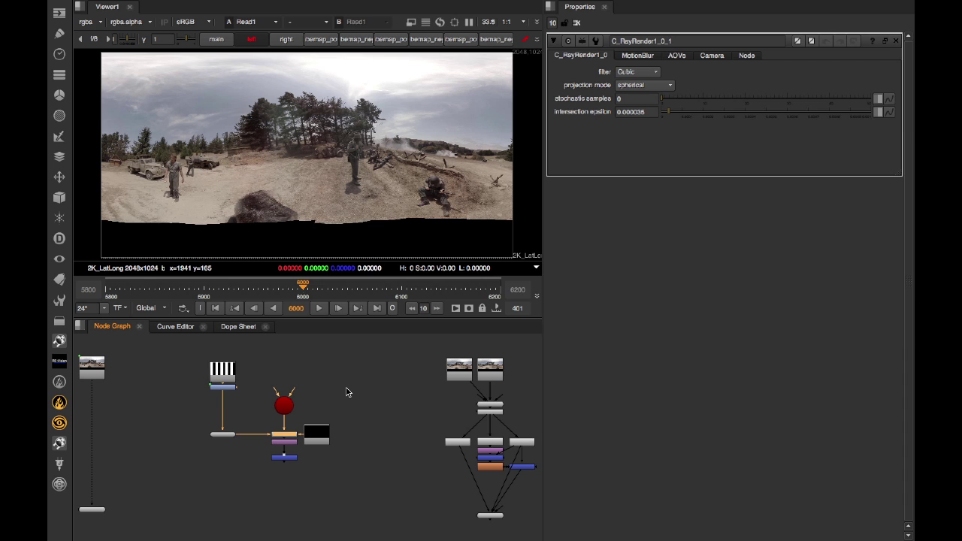
{"action": "left_click", "coordinate": [711, 56]}
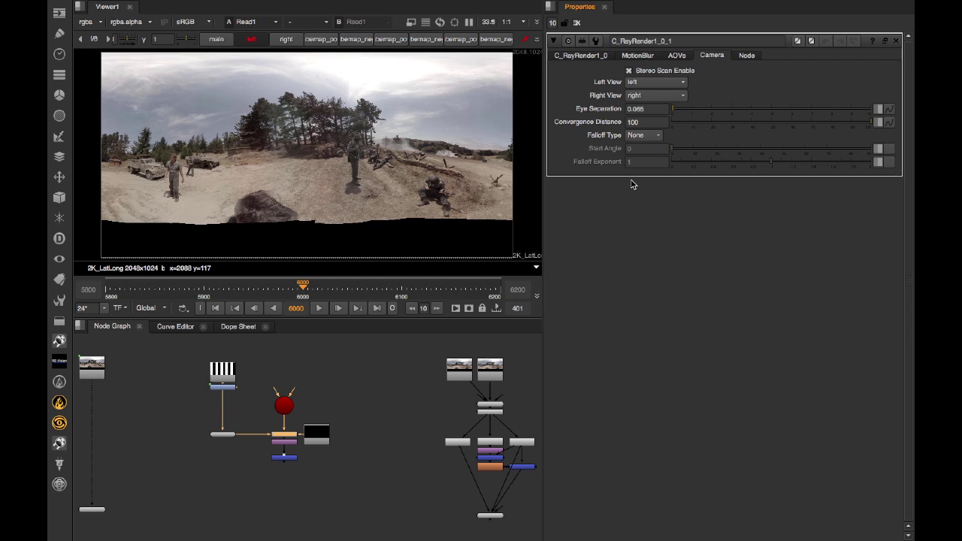
{"action": "middle_click_drag", "start_coordinate": [247, 421], "coordinate": [221, 419]}
- View the CheckerBoard stripe pattern, then the Grade1 output as red stripes
{"action": "left_click", "coordinate": [199, 375]}
{"action": "key", "text": "1"}
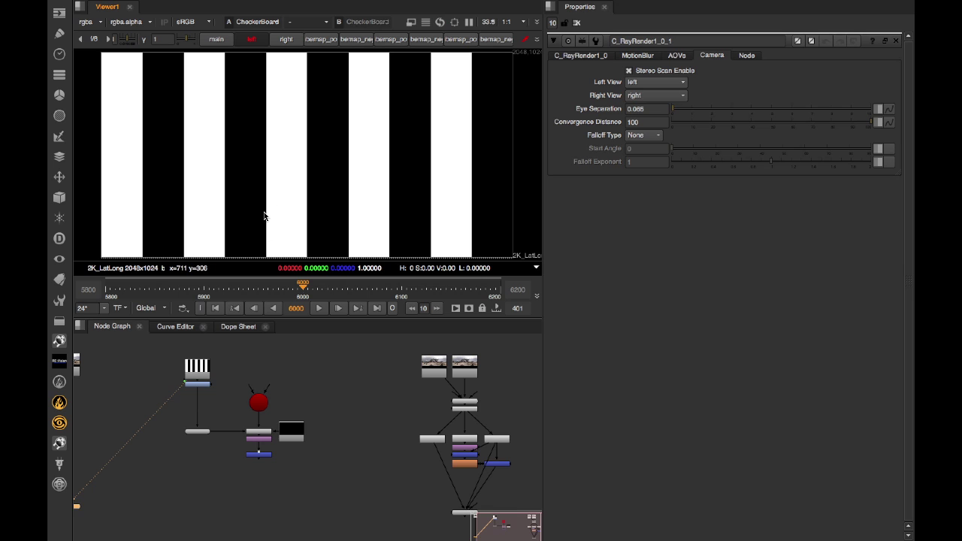
{"action": "left_click", "coordinate": [198, 385]}
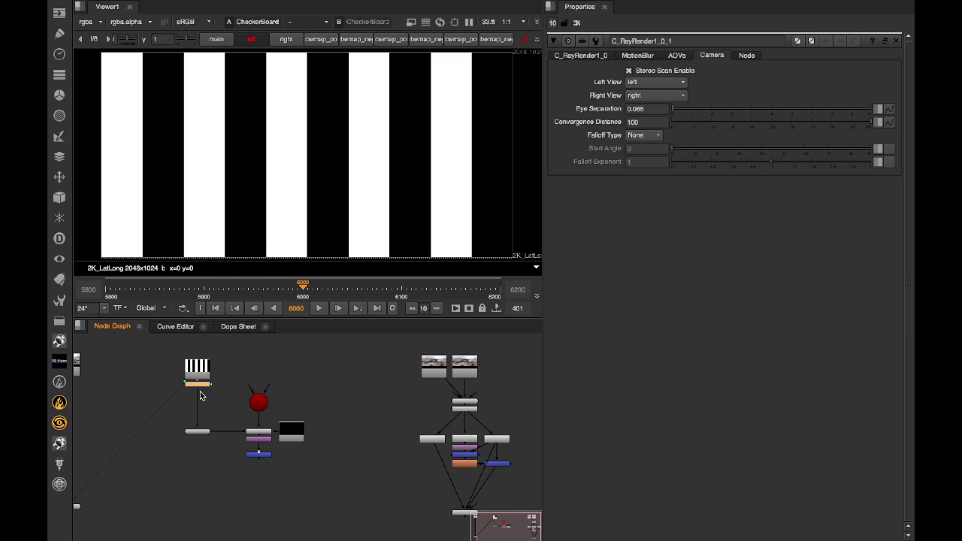
{"action": "key", "text": "1"}
- Toggle the viewer between the left and right eye views to compare them
{"action": "left_click", "coordinate": [289, 42]}
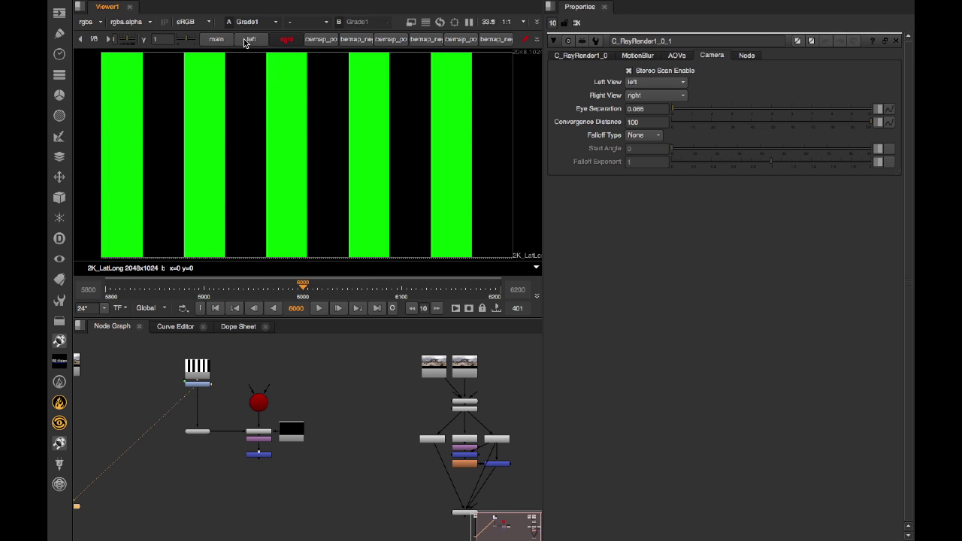
{"action": "left_click", "coordinate": [262, 41]}
{"action": "left_click", "coordinate": [283, 42]}
{"action": "left_click", "coordinate": [263, 42]}
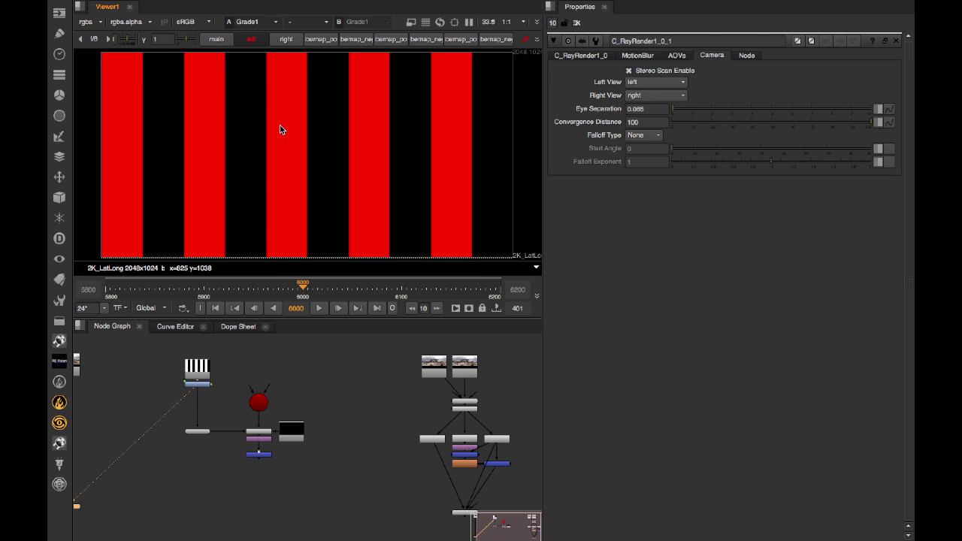
- Select the Dot below CheckerBoard and view Sphere1's striped 3D sphere
{"action": "middle_click_drag", "start_coordinate": [197, 433], "coordinate": [193, 410]}
{"action": "left_click", "coordinate": [189, 410]}
{"action": "key", "text": "2"}
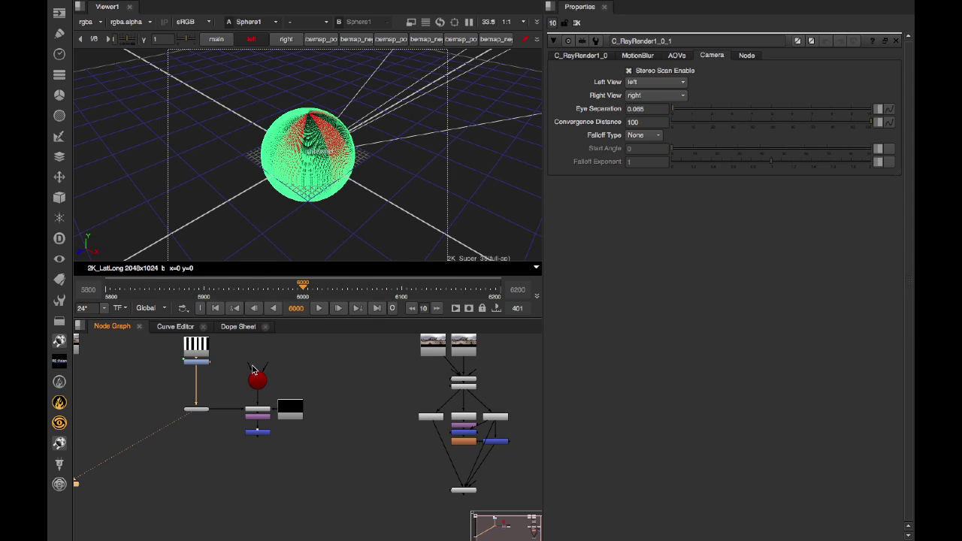
- Check RayRender1_0's projection settings, then return to its stereo camera settings
{"action": "scroll", "coordinate": [254, 393], "scroll_direction": "up", "scroll_amount": 3}
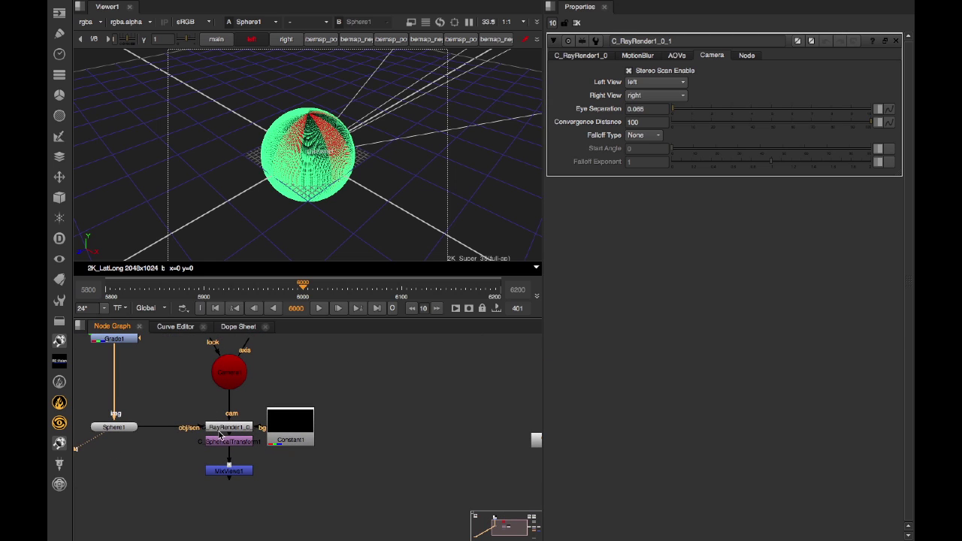
{"action": "left_click", "coordinate": [223, 430]}
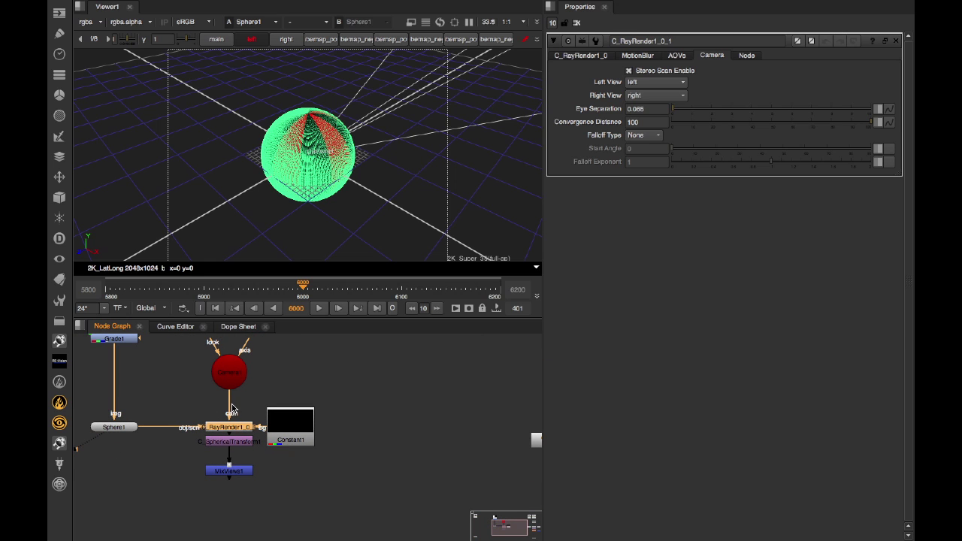
{"action": "left_click", "coordinate": [581, 57]}
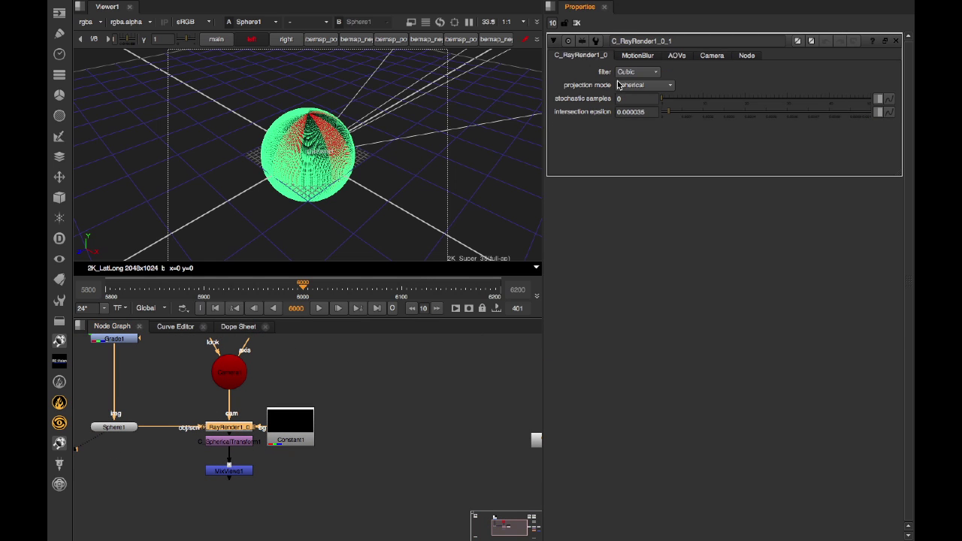
{"action": "left_click", "coordinate": [710, 58]}
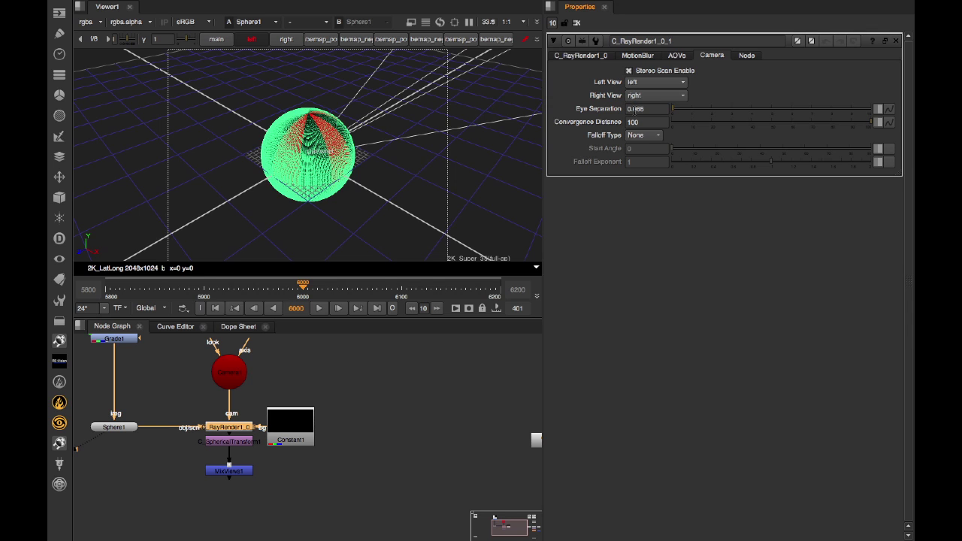
- View RayRender's right-eye lat-long output, then SphericalTransform1's starburst output
{"action": "left_click", "coordinate": [222, 427]}
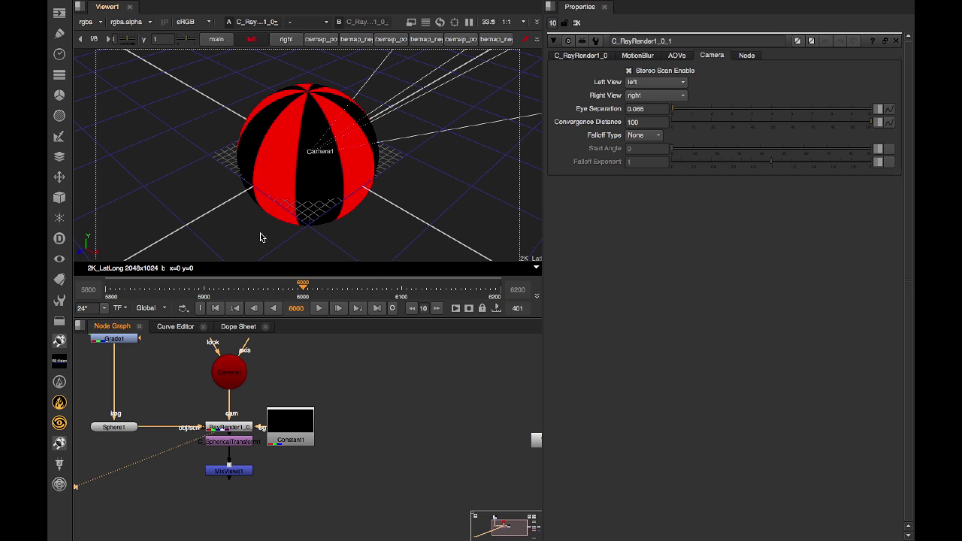
{"action": "key", "text": "1"}
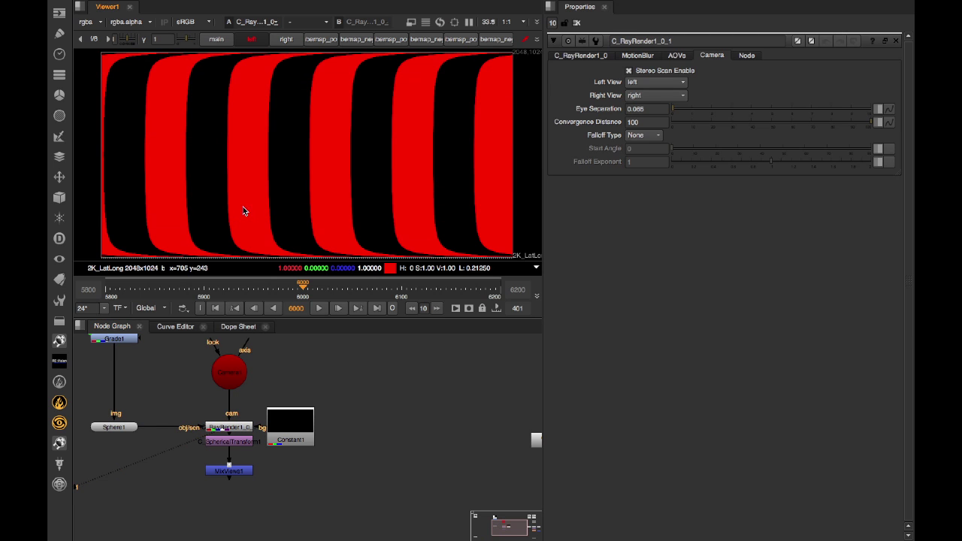
{"action": "left_click", "coordinate": [284, 39]}
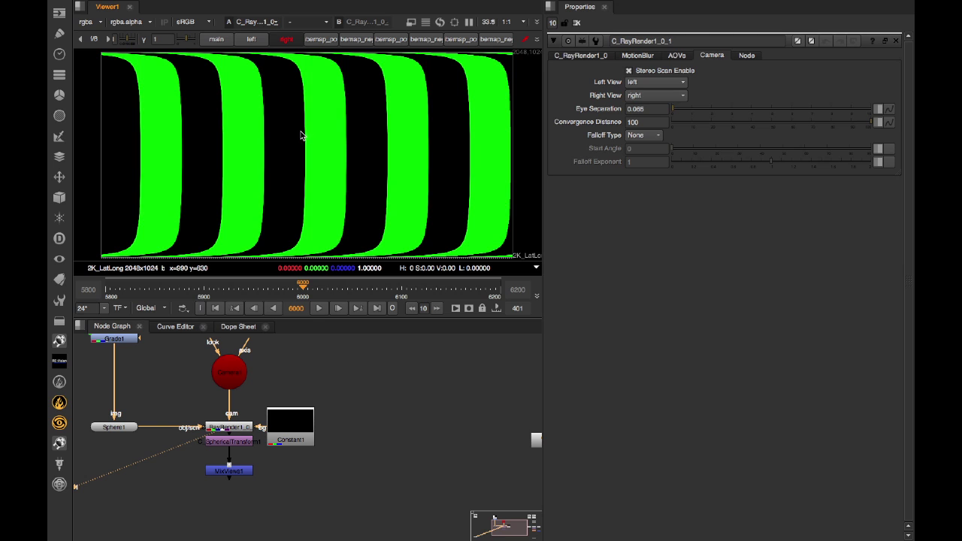
{"action": "left_click", "coordinate": [236, 442]}
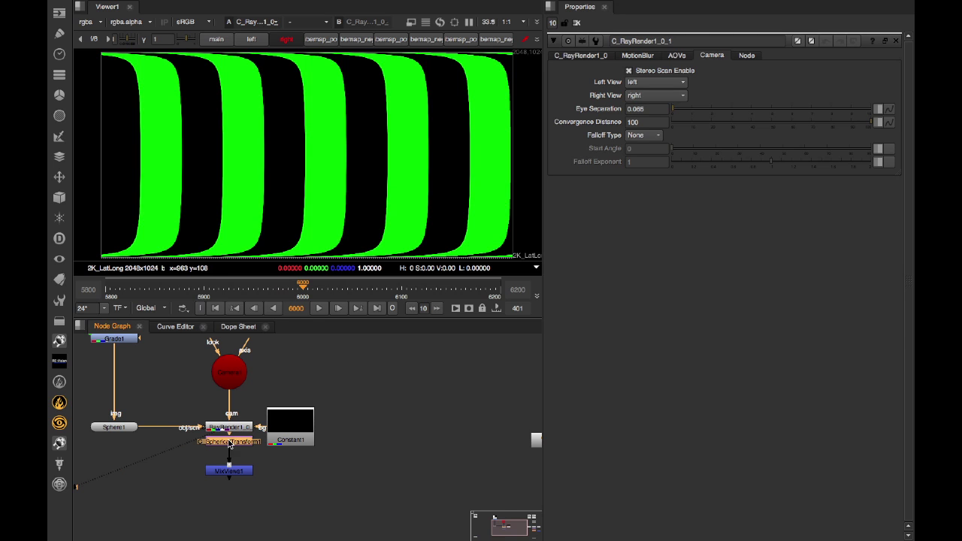
{"action": "key", "text": "1"}
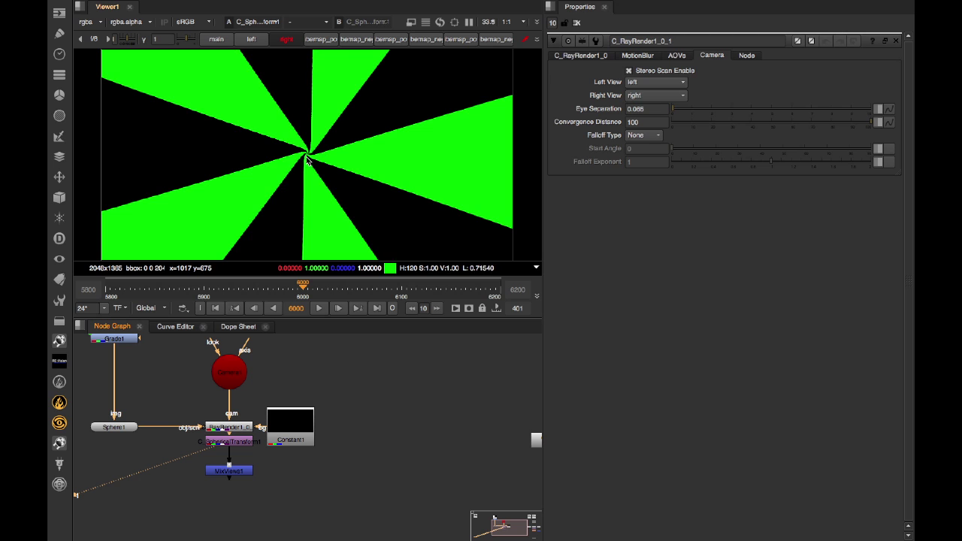
- View the MixViews1 red-green stereo mix in the viewer
{"action": "left_click", "coordinate": [221, 477]}
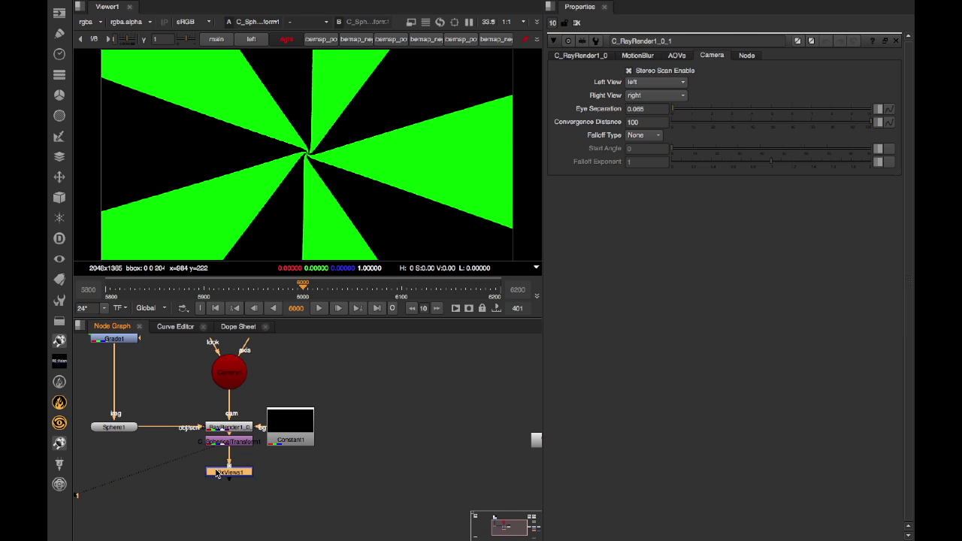
{"action": "key", "text": "1"}
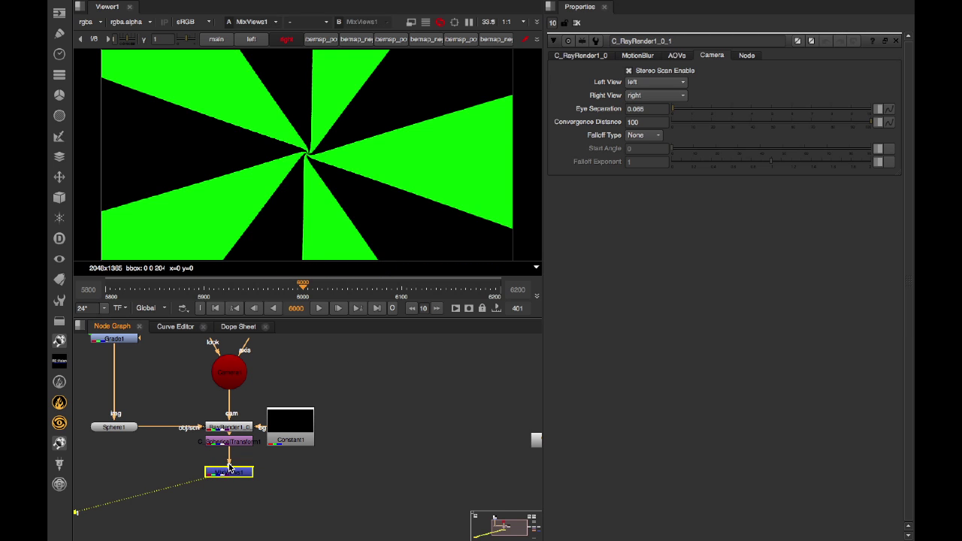
{"action": "left_click", "coordinate": [233, 454]}
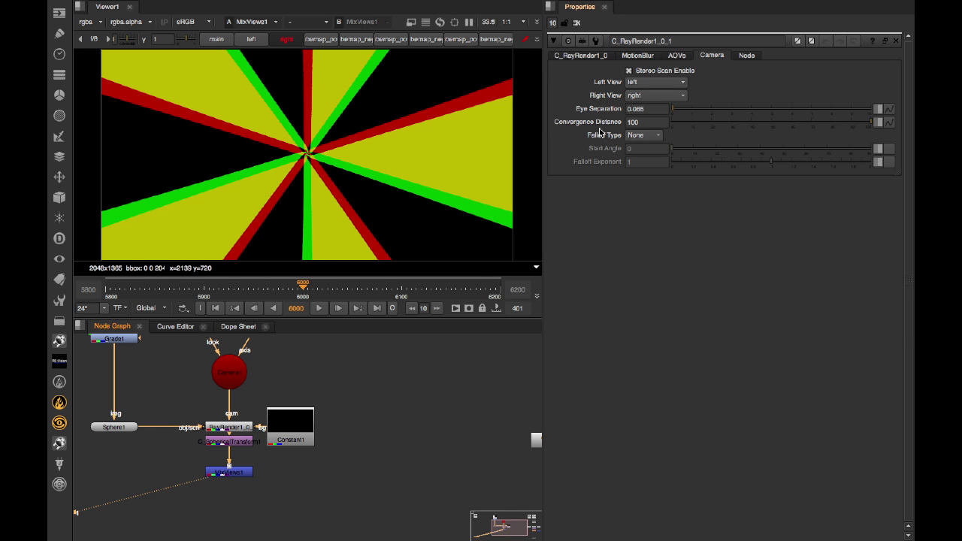
- Set RayRender's stereo Falloff Type to Cosine and inspect the re-rendered mix
{"action": "left_click", "coordinate": [634, 136]}
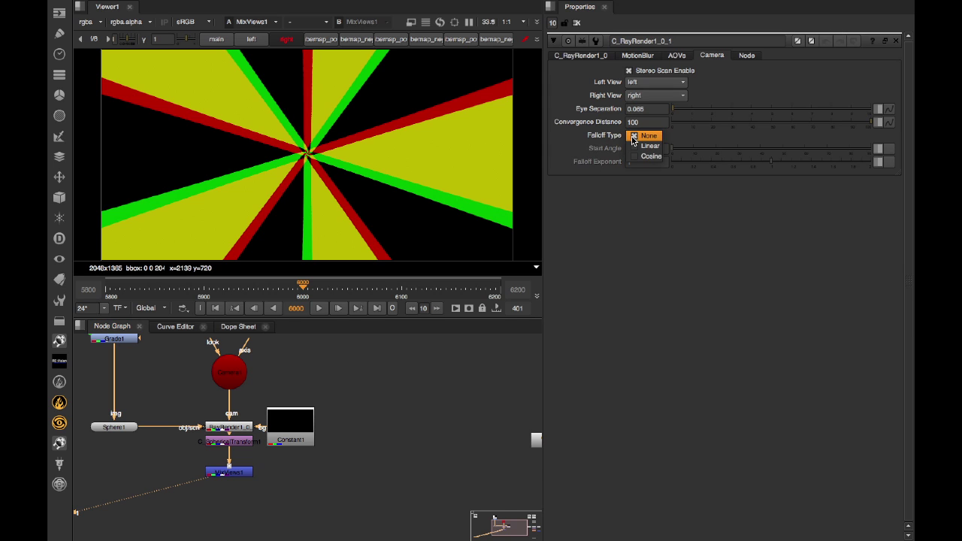
{"action": "left_click", "coordinate": [636, 156]}
{"action": "left_click", "coordinate": [456, 364]}
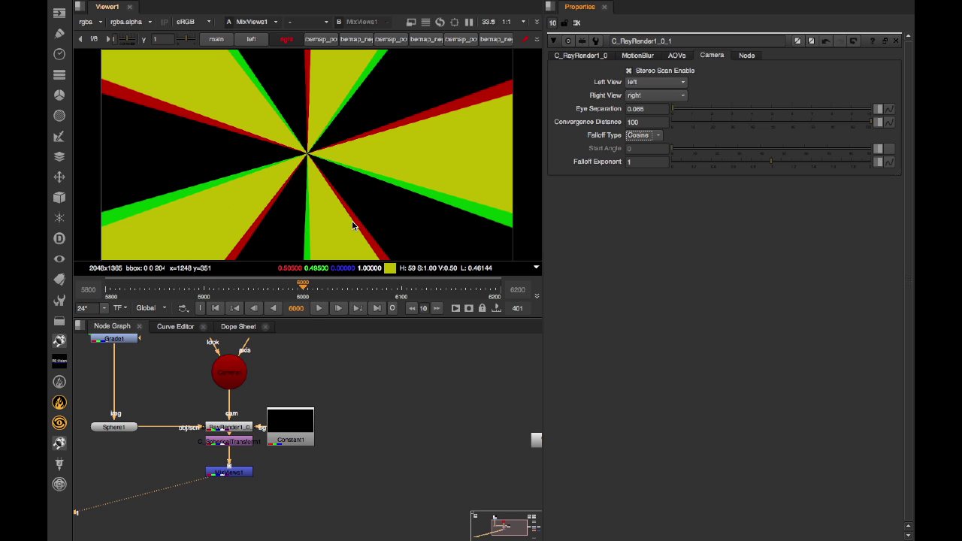
{"action": "scroll", "coordinate": [322, 386], "scroll_direction": "down", "scroll_amount": 2}
{"action": "middle_click_drag", "start_coordinate": [92, 358], "coordinate": [265, 406]}
{"action": "left_click_drag", "start_coordinate": [334, 404], "coordinate": [158, 380]}
{"action": "middle_click_drag", "start_coordinate": [375, 406], "coordinate": [252, 363]}
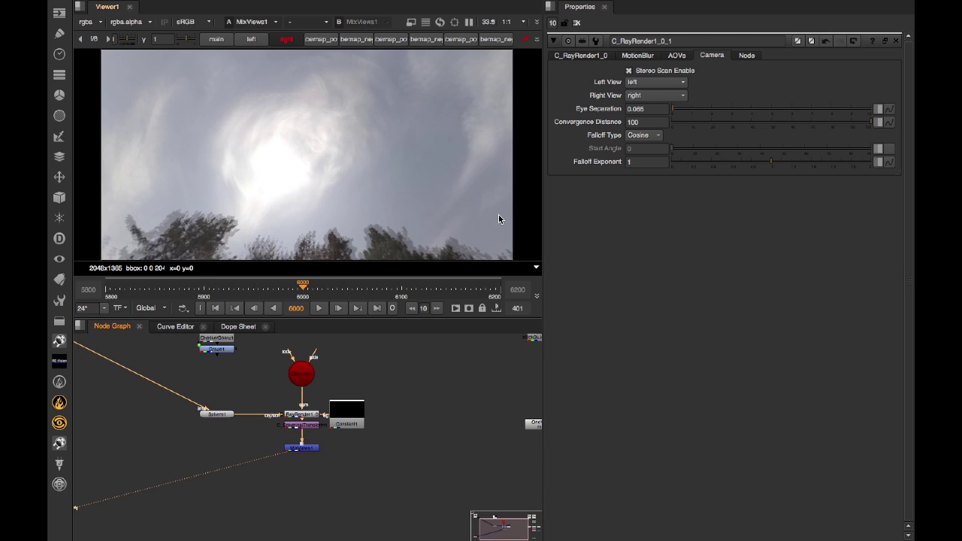
{"action": "left_click", "coordinate": [643, 135]}
{"action": "left_click", "coordinate": [647, 115]}
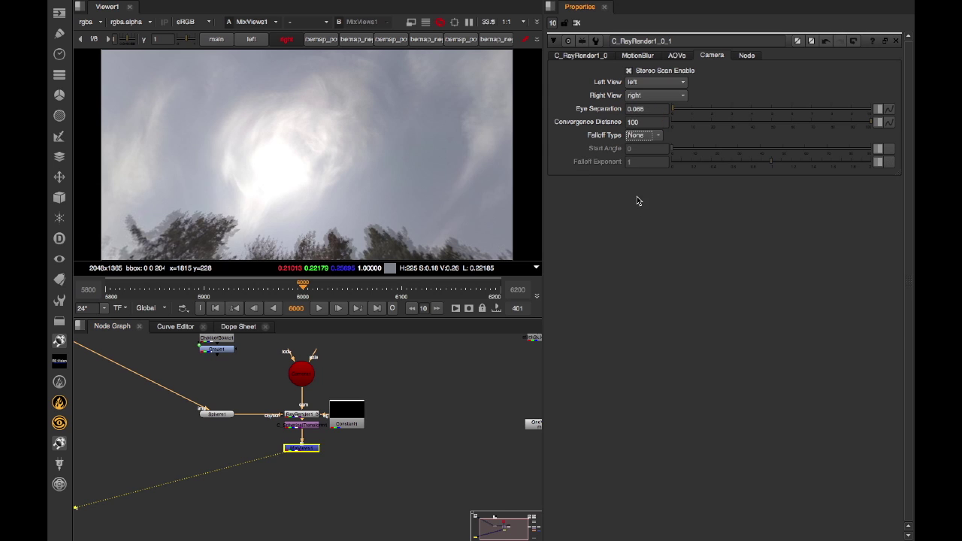
{"action": "left_click", "coordinate": [635, 135]}
{"action": "left_click", "coordinate": [633, 137]}
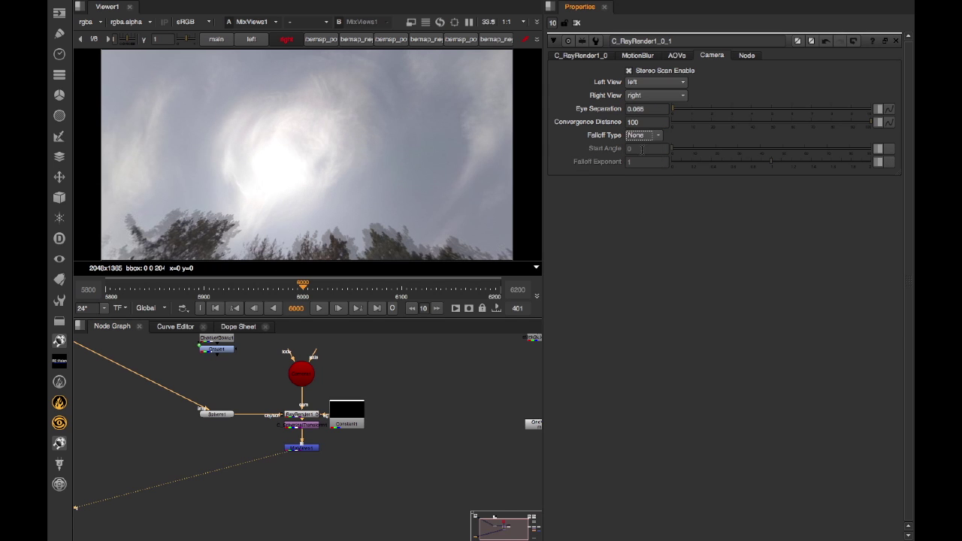
{"action": "left_click", "coordinate": [635, 136]}
{"action": "left_click", "coordinate": [639, 160]}
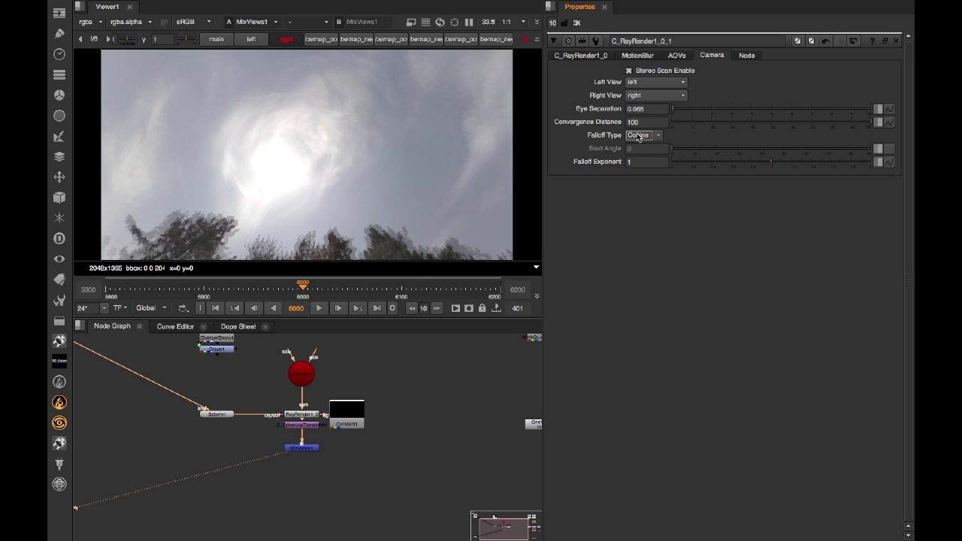
{"action": "left_click", "coordinate": [638, 135]}
{"action": "left_click", "coordinate": [645, 115]}
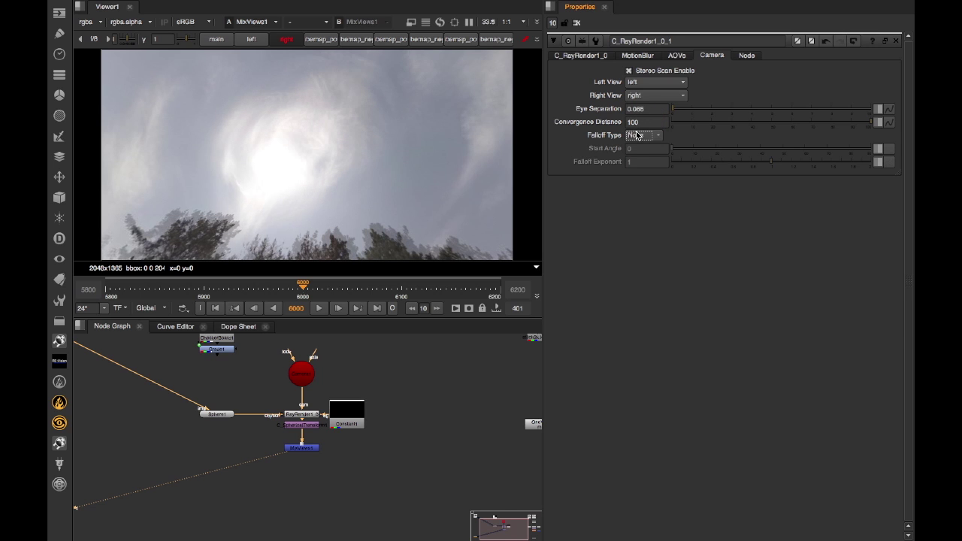
{"action": "left_click", "coordinate": [635, 135]}
{"action": "left_click", "coordinate": [638, 160]}
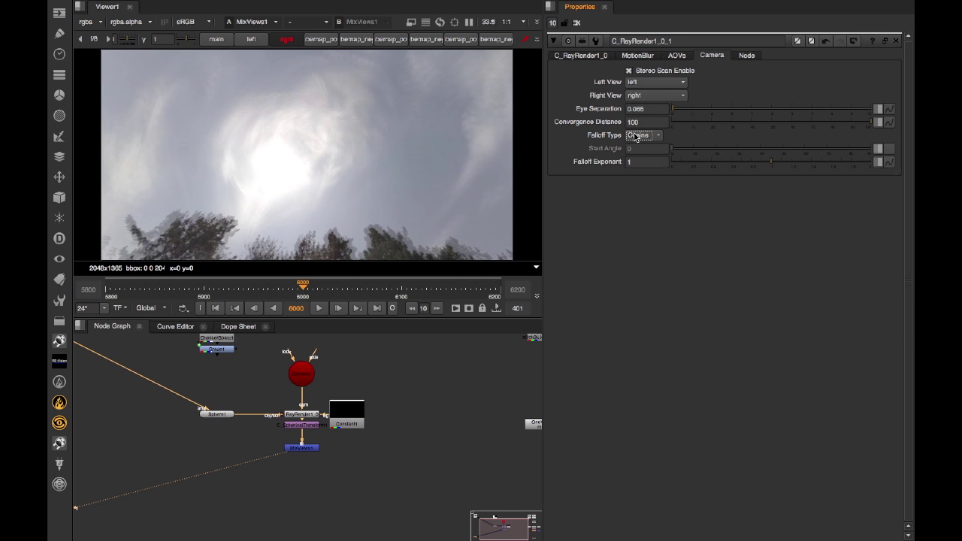
{"action": "left_click", "coordinate": [636, 136]}
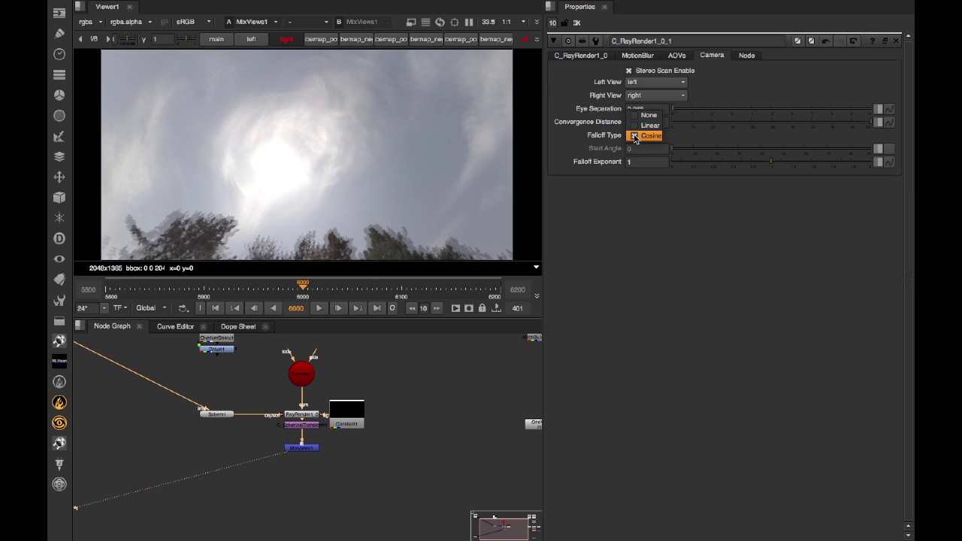
{"action": "left_click", "coordinate": [636, 116]}
{"action": "left_click", "coordinate": [636, 136]}
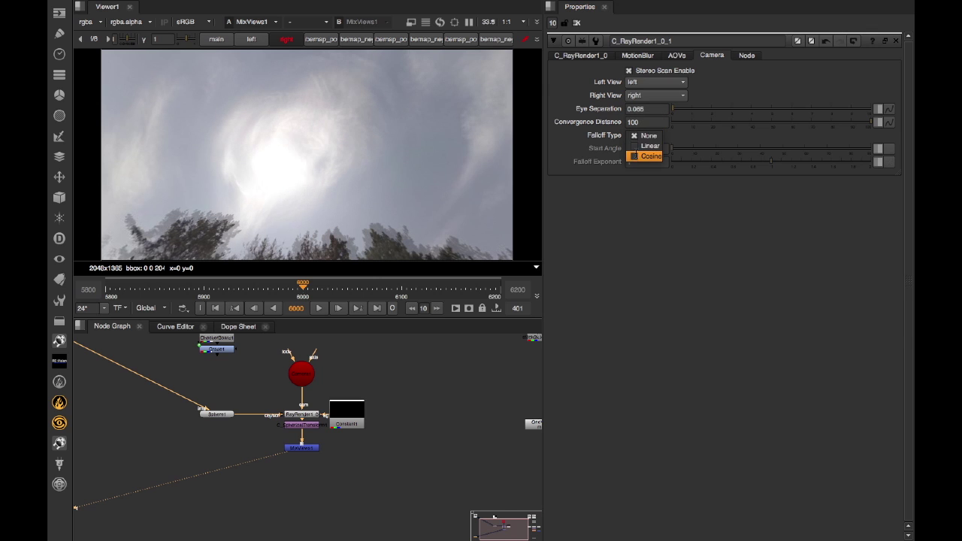
{"action": "left_click", "coordinate": [636, 136]}
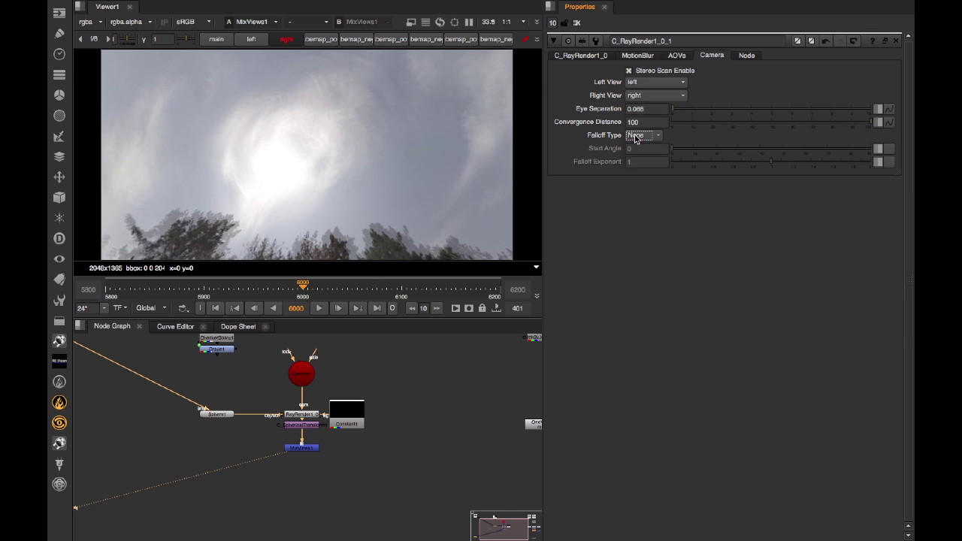
{"action": "left_click", "coordinate": [636, 139]}
{"action": "left_click", "coordinate": [637, 161]}
{"action": "left_click", "coordinate": [637, 136]}
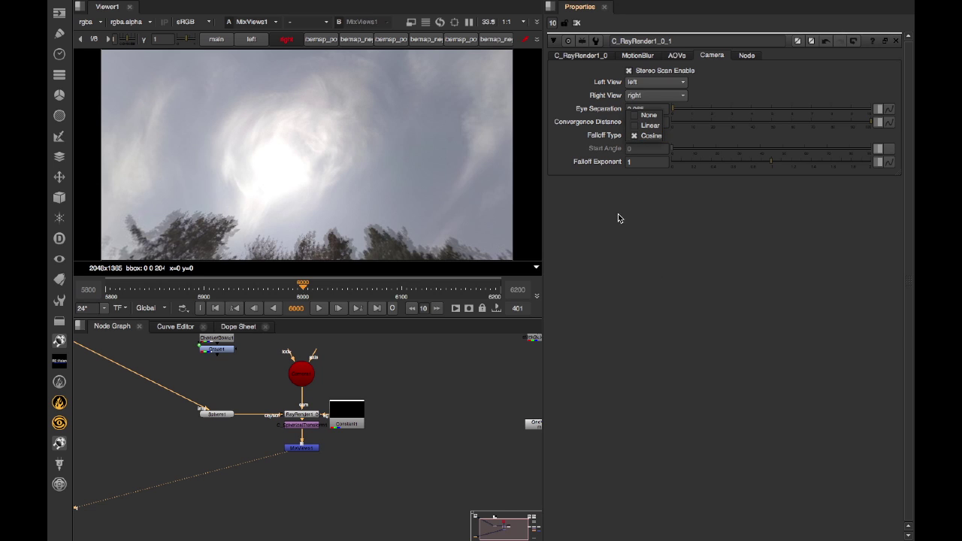
{"action": "left_click", "coordinate": [628, 249]}
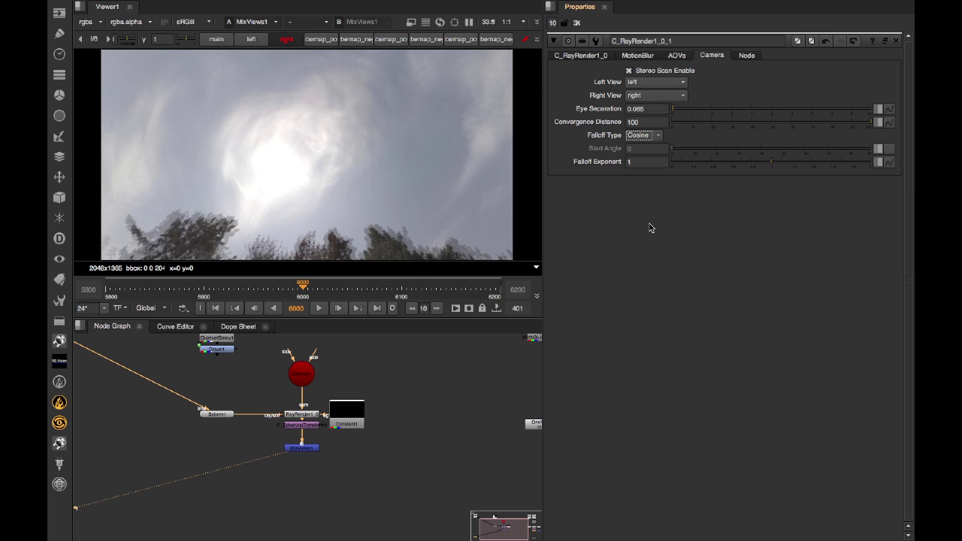
- View RayRender1's lat-long output and open Sphere1's settings (300 rows/columns, radius 1)
{"action": "left_click", "coordinate": [302, 418]}
{"action": "key", "text": "1"}
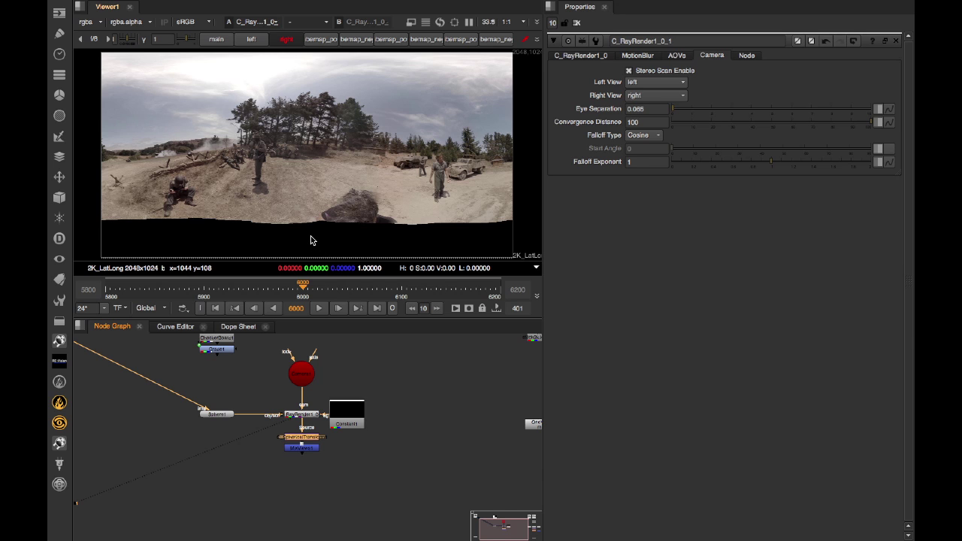
{"action": "left_click", "coordinate": [215, 415]}
{"action": "double_click", "coordinate": [214, 414]}
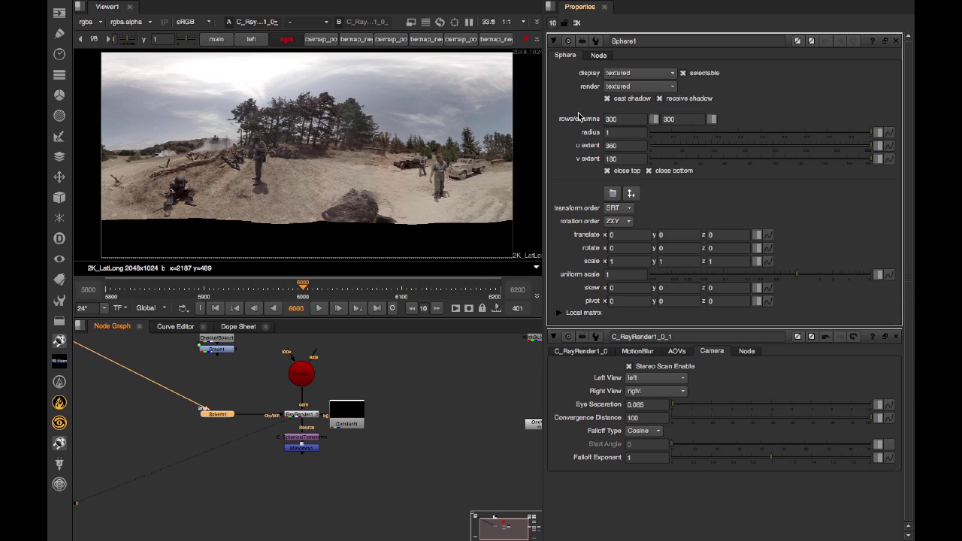
- Open Camera1's settings and compare the original Read1 panorama with the RayRender output
{"action": "left_click", "coordinate": [301, 374]}
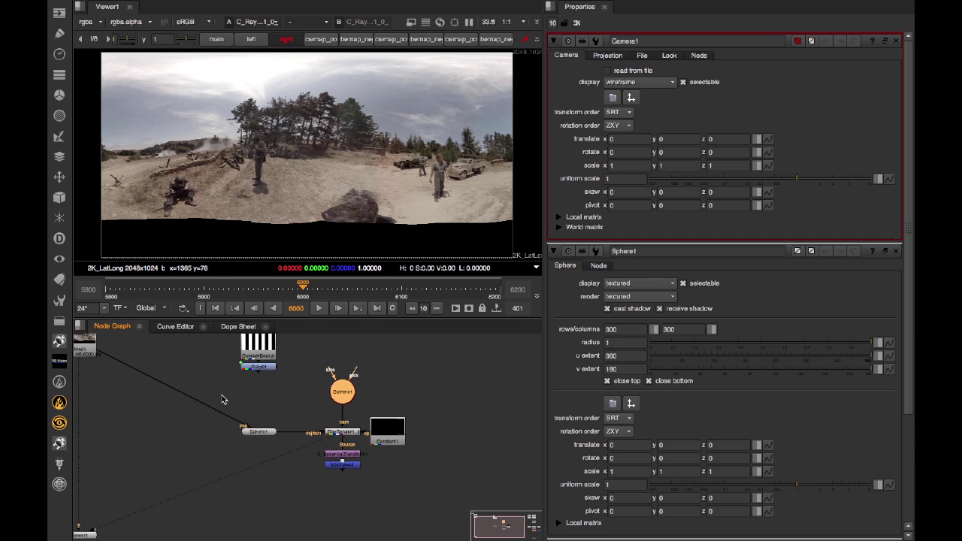
{"action": "scroll", "coordinate": [221, 400], "scroll_direction": "down", "scroll_amount": 2}
{"action": "left_click", "coordinate": [120, 363]}
{"action": "key", "text": "1"}
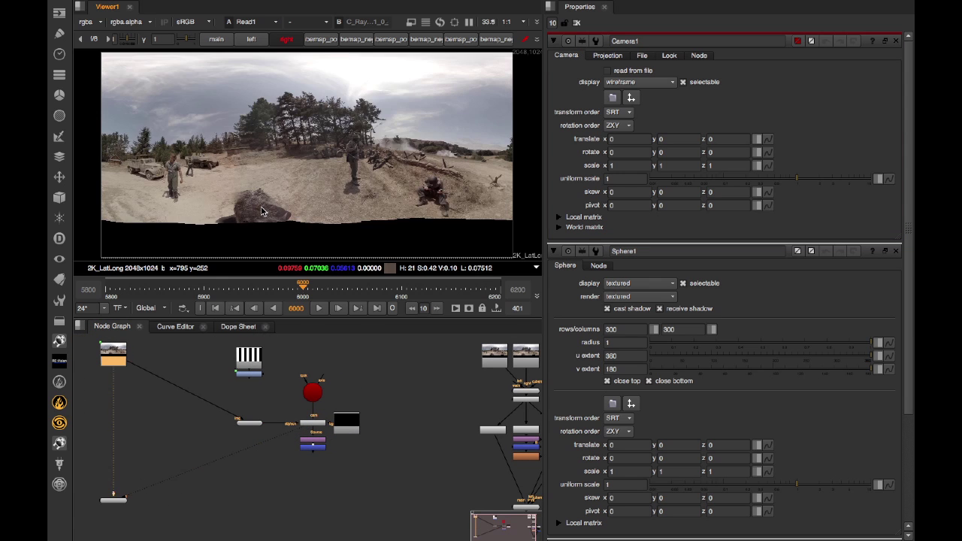
{"action": "key", "text": "2"}
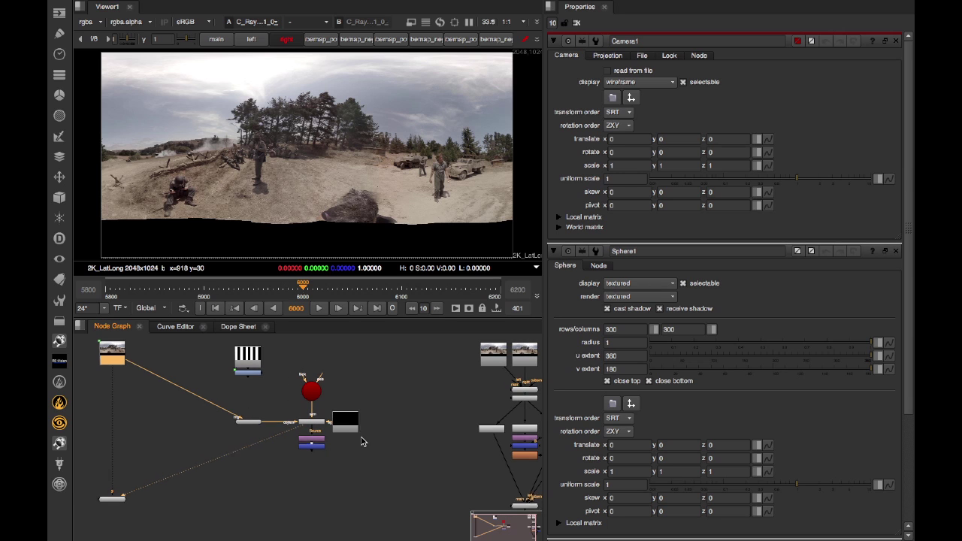
- Set Camera1's x scale to -1 to mirror the rendered panorama
{"action": "middle_click_drag", "start_coordinate": [361, 442], "coordinate": [325, 436]}
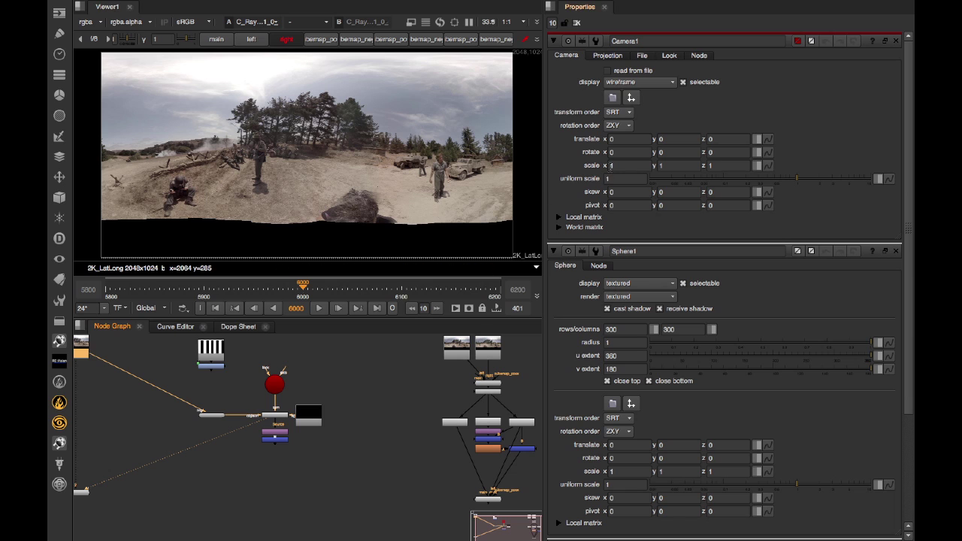
{"action": "left_click", "coordinate": [610, 165]}
{"action": "type", "text": "-1"}
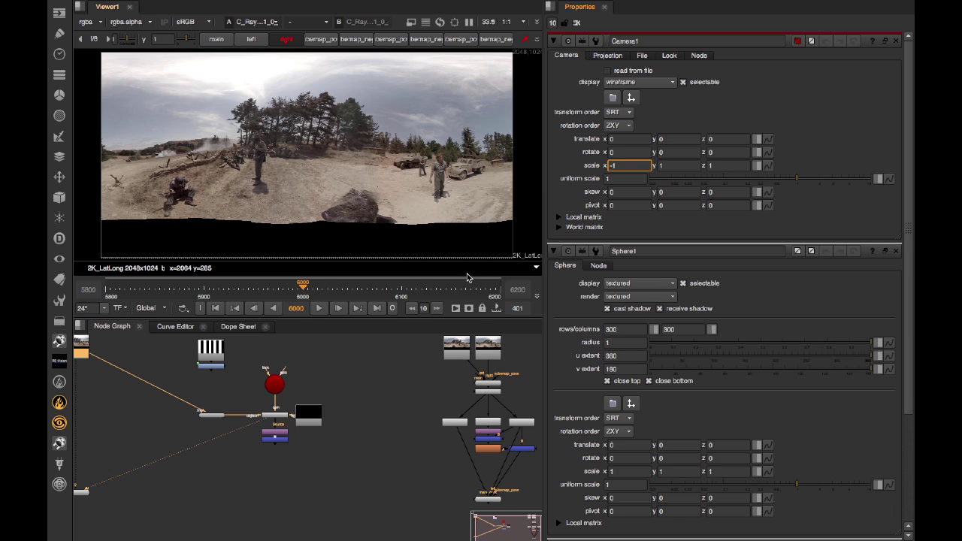
{"action": "key", "text": "Return"}
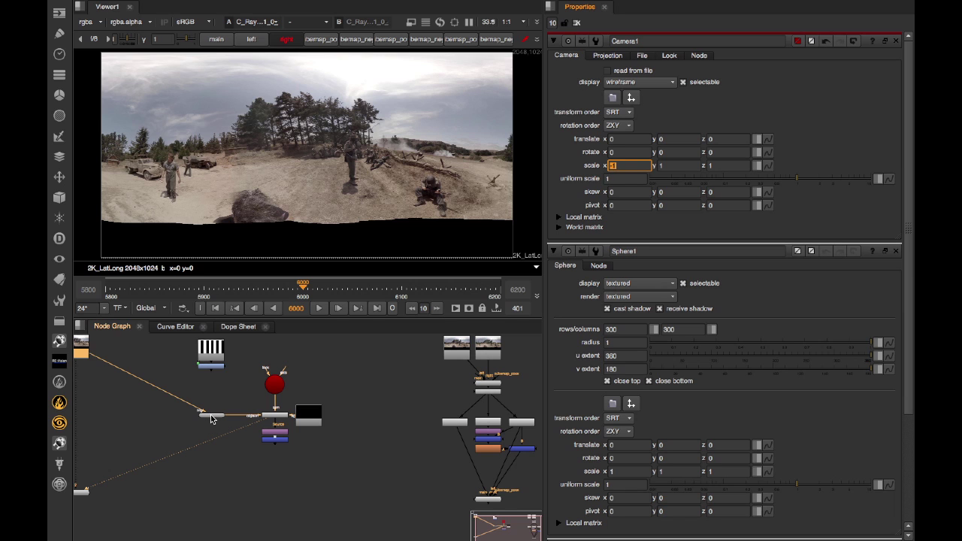
- Add a Project3D node via 'proj' and wire it between Camera1 and Sphere1
{"action": "scroll", "coordinate": [200, 397], "scroll_direction": "up", "scroll_amount": 4}
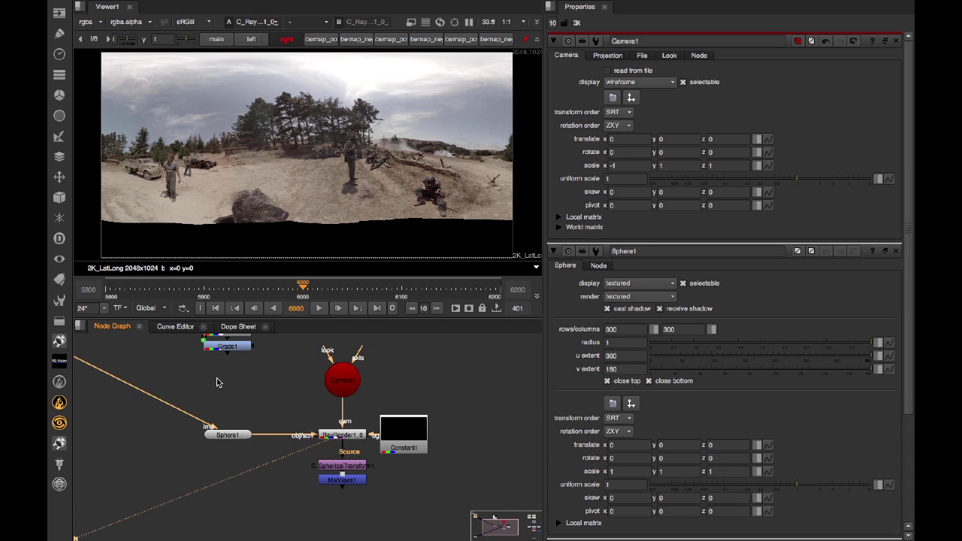
{"action": "middle_click_drag", "start_coordinate": [209, 401], "coordinate": [223, 420]}
{"action": "left_click", "coordinate": [241, 396]}
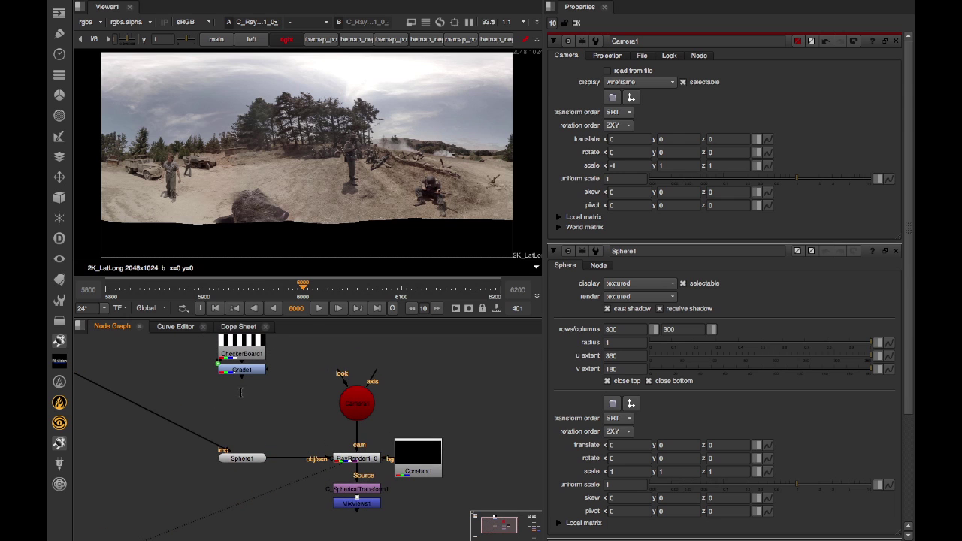
{"action": "key", "text": "Tab"}
{"action": "type", "text": "proj"}
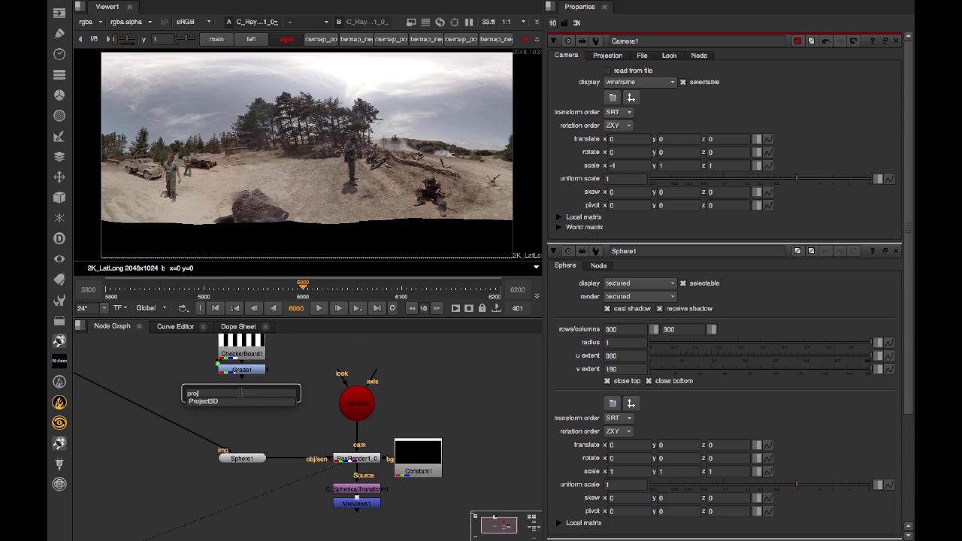
{"action": "key", "text": "Return"}
{"action": "mouse_move", "coordinate": [224, 410]}
{"action": "left_mouse_down"}
{"action": "mouse_move", "coordinate": [197, 430]}
{"action": "mouse_move", "coordinate": [323, 396]}
{"action": "mouse_move", "coordinate": [355, 404]}
{"action": "mouse_move", "coordinate": [239, 410]}
{"action": "left_mouse_up"}
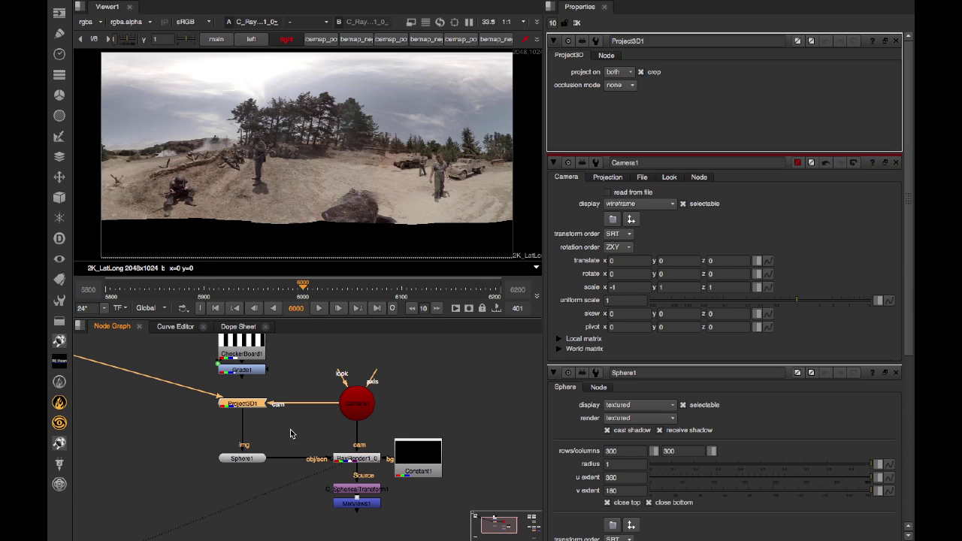
- Check Camera1's Projection tab settings, then return to its transform settings
{"action": "left_click", "coordinate": [354, 413]}
{"action": "left_click", "coordinate": [606, 56]}
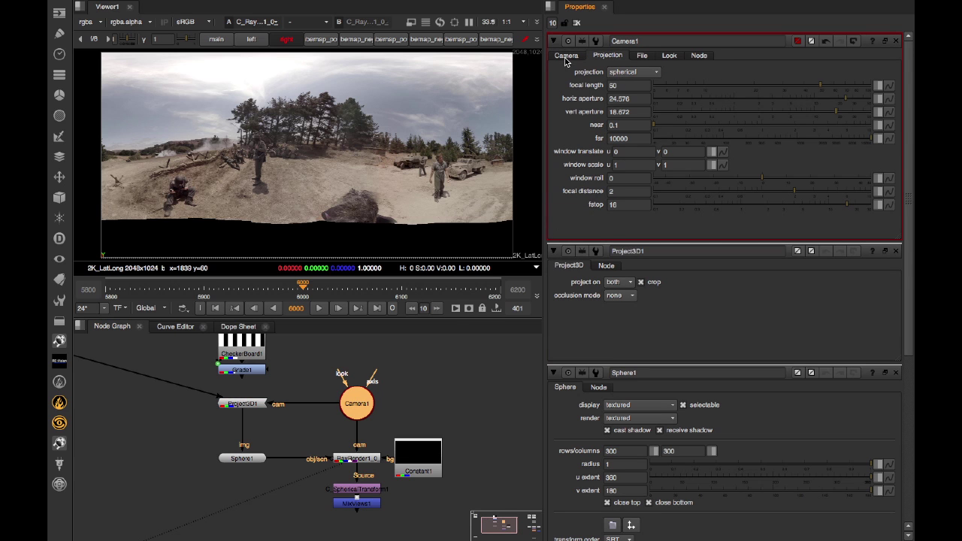
{"action": "left_click", "coordinate": [566, 58]}
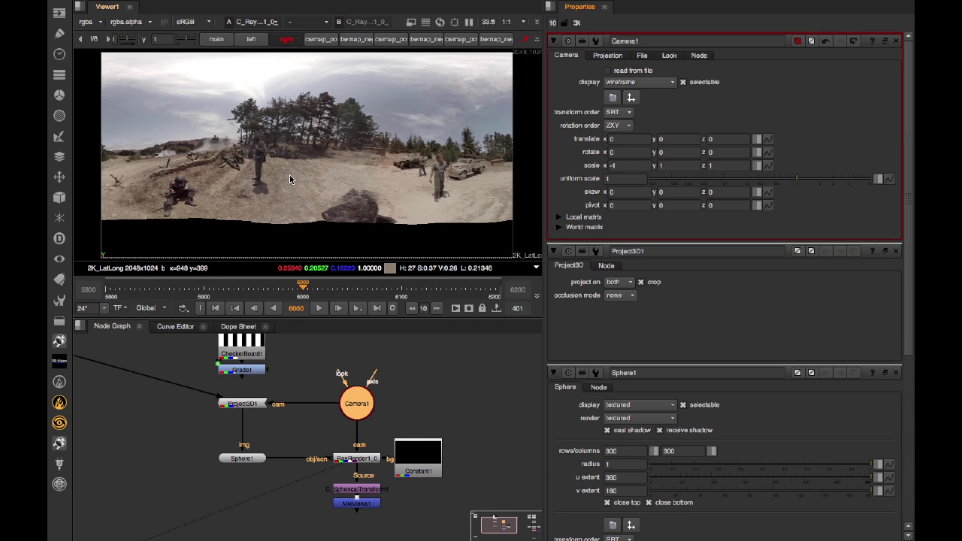
- Add a new Camera2 node and place it slightly lower in the graph
{"action": "left_click", "coordinate": [311, 385]}
{"action": "key", "text": "Tab"}
{"action": "type", "text": "CameraShake"}
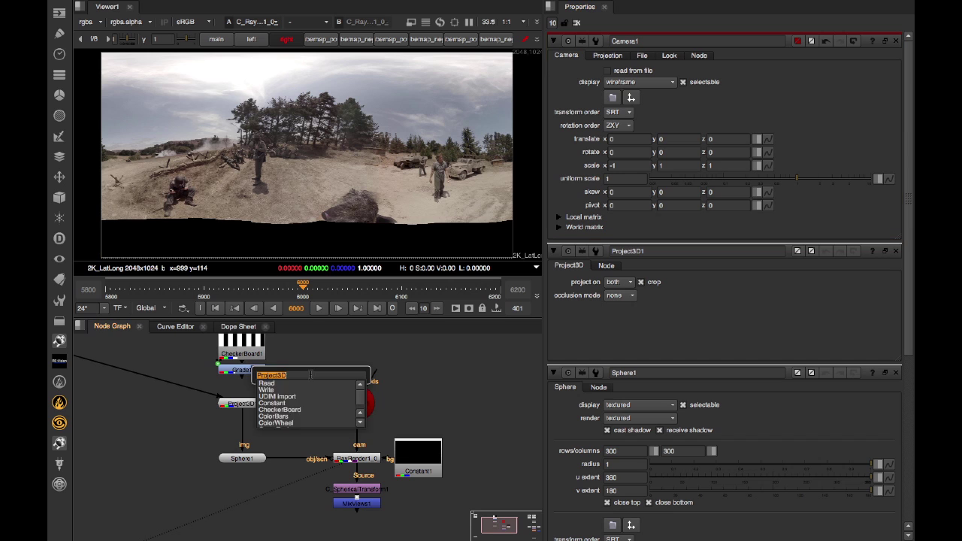
{"action": "left_click", "coordinate": [304, 389]}
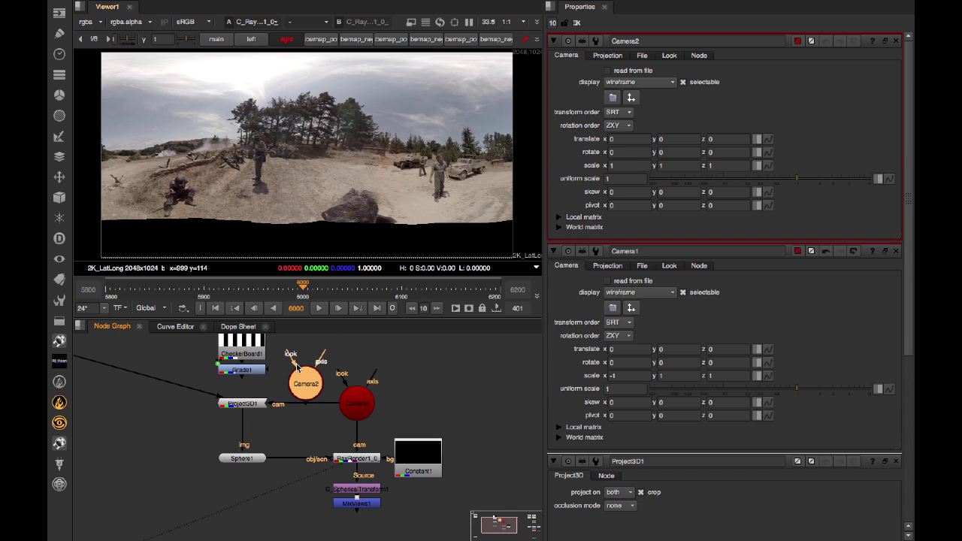
{"action": "left_click_drag", "start_coordinate": [304, 384], "coordinate": [304, 405]}
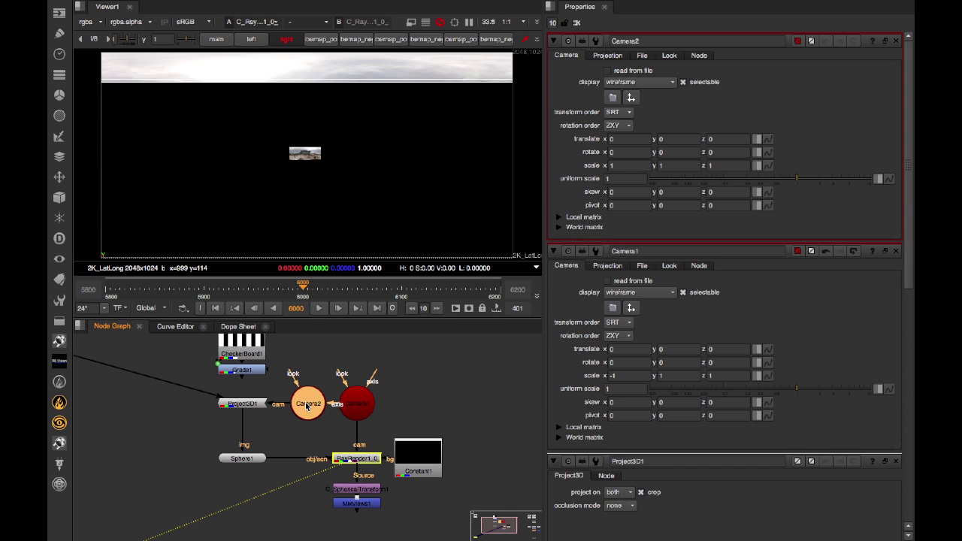
- Set Camera2's projection type to spherical
{"action": "left_click", "coordinate": [607, 55]}
{"action": "left_click", "coordinate": [633, 72]}
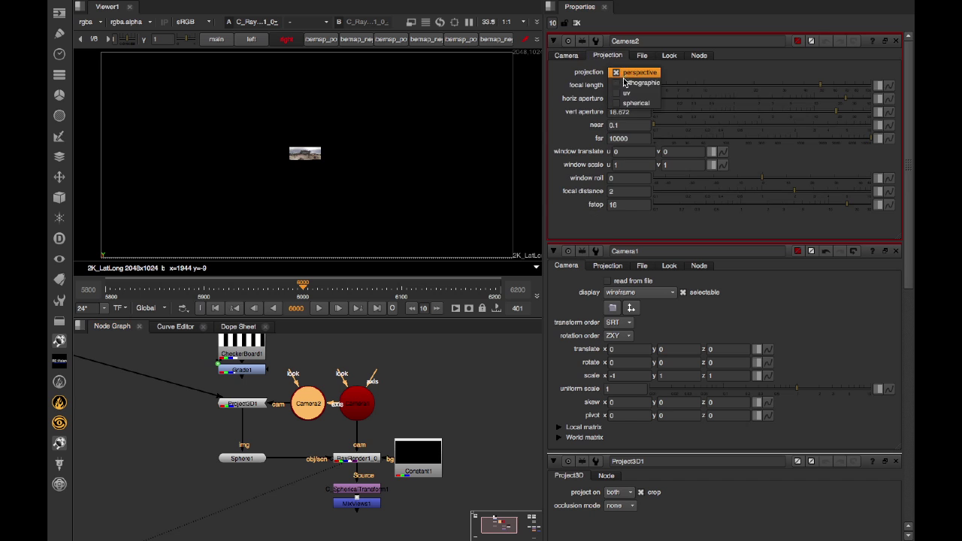
{"action": "left_click", "coordinate": [635, 100]}
{"action": "left_click", "coordinate": [569, 57]}
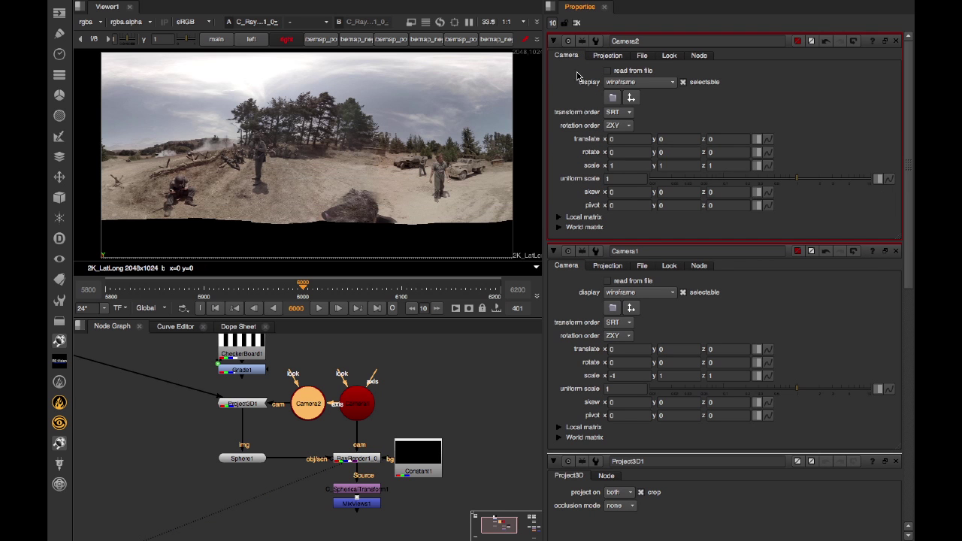
- Set Camera2's x scale to -1 to mirror the panorama
{"action": "left_click", "coordinate": [616, 166]}
{"action": "type", "text": "-1"}
{"action": "key", "text": "Return"}
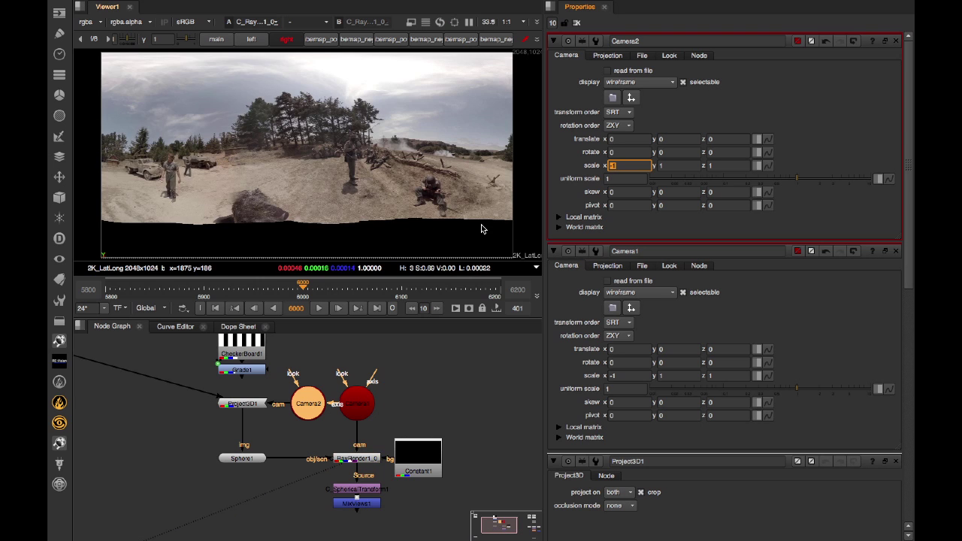
- Switch to the 3D view and set Camera2's near clipping to -10000
{"action": "key", "text": "Tab"}
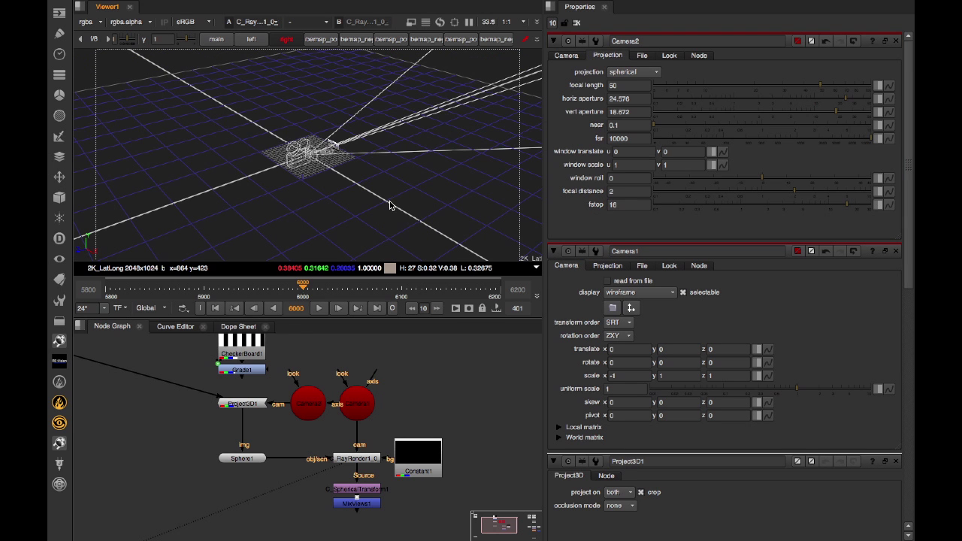
{"action": "left_click", "coordinate": [627, 125]}
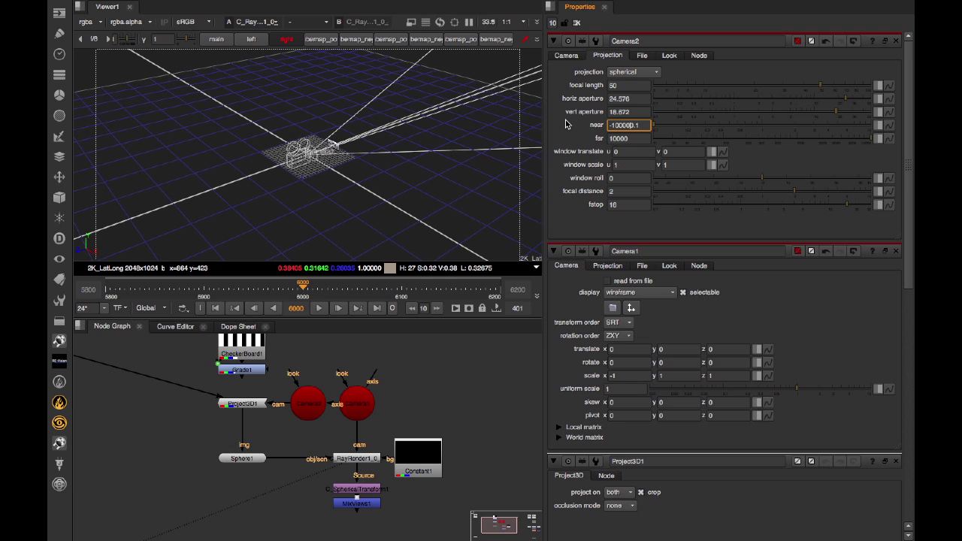
{"action": "key", "text": "Delete"}
{"action": "key", "text": "Return"}
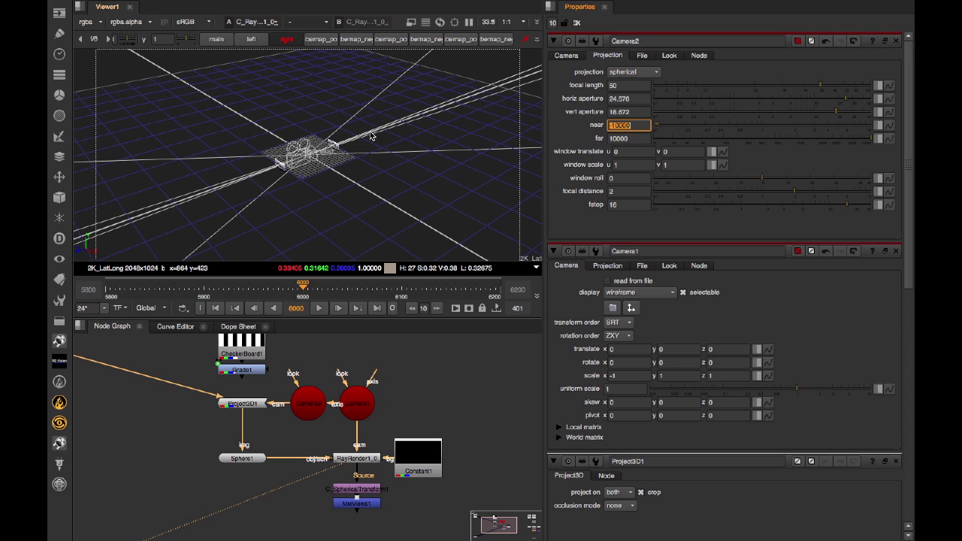
- Raise Camera2's focal length to 6, orbit the sphere, then clear the Properties bin
{"action": "left_click", "coordinate": [614, 85]}
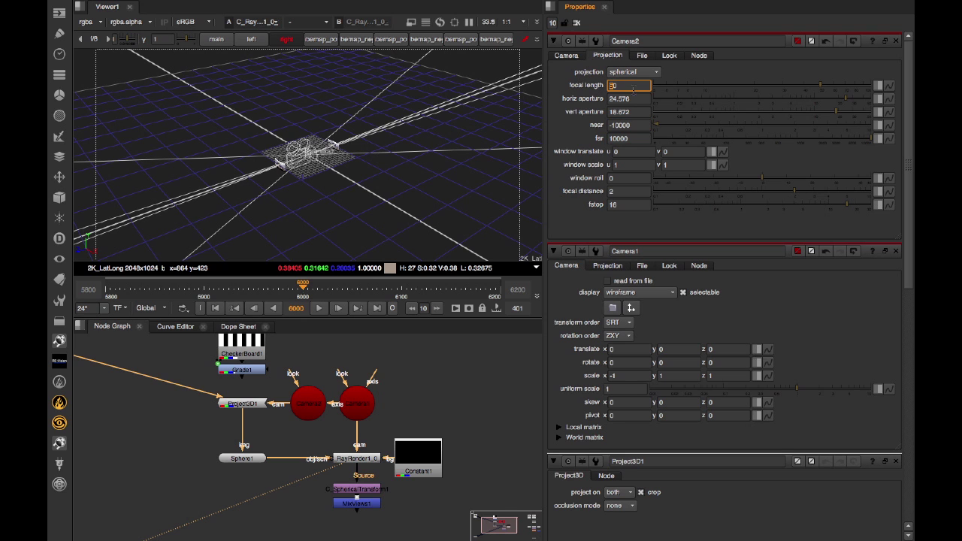
{"action": "double_click", "coordinate": [632, 87]}
{"action": "type", "text": "1"}
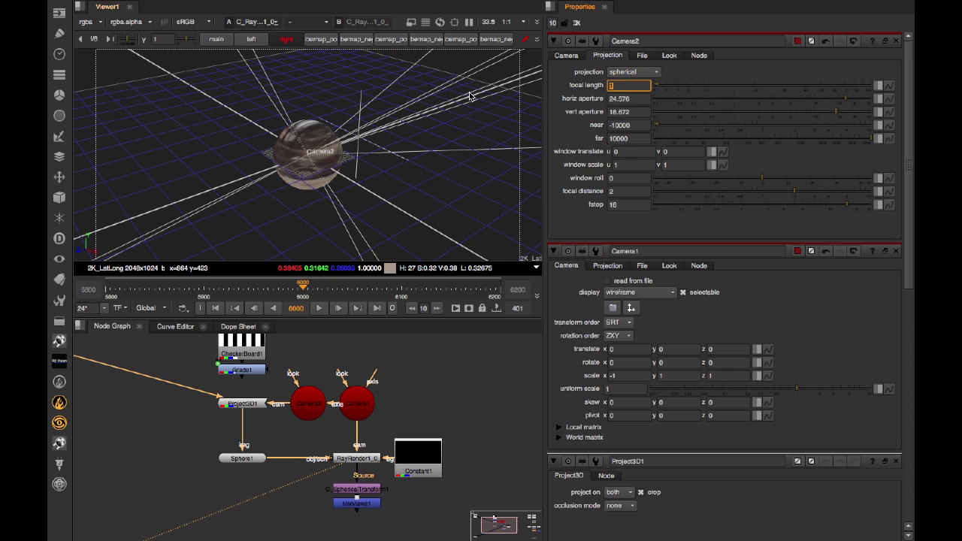
{"action": "key", "text": "Up"}
{"action": "key", "text": "Up"}
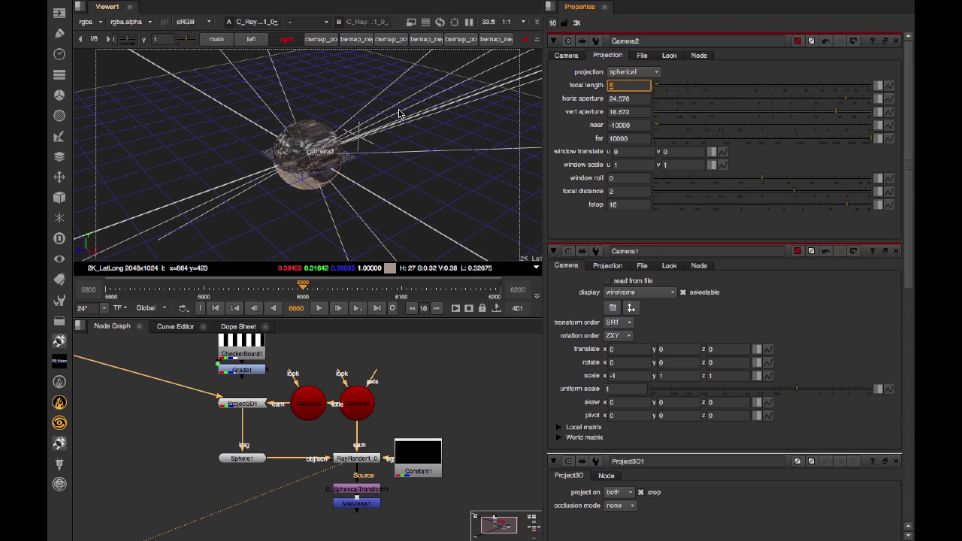
{"action": "key", "text": "Up"}
{"action": "key", "text": "Up"}
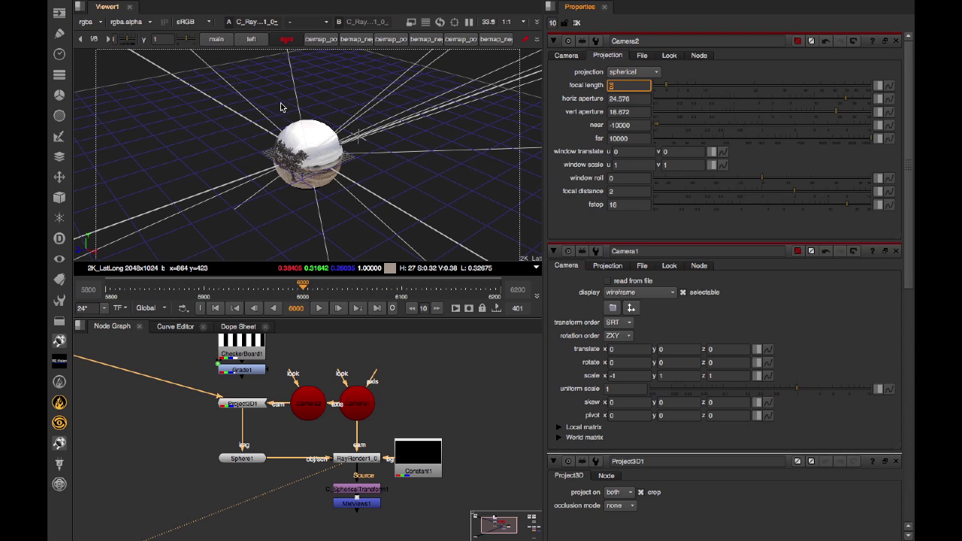
{"action": "key", "text": "Up"}
{"action": "key", "text": "Up"}
{"action": "key", "text": "Up"}
{"action": "left_click_drag", "start_coordinate": [277, 95], "coordinate": [493, 106], "text": "ctrl"}
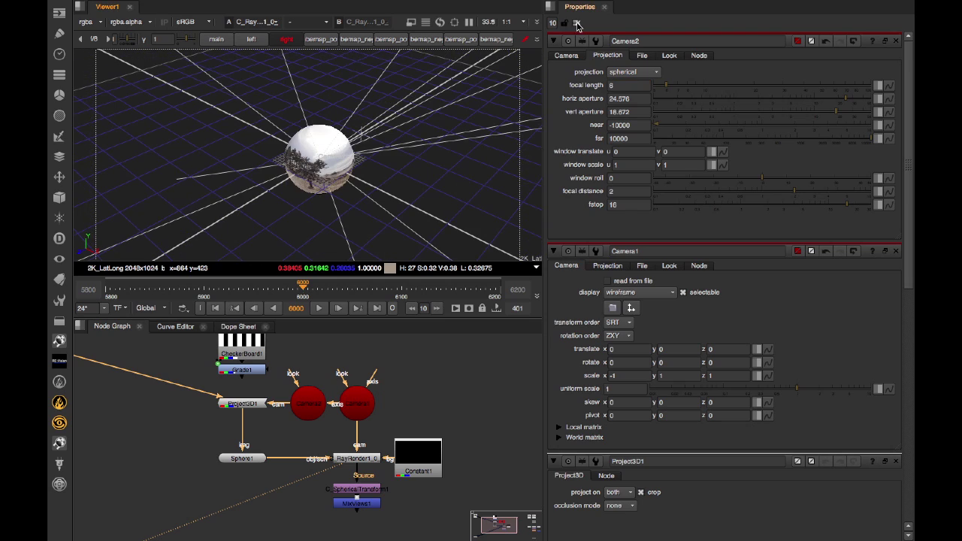
{"action": "left_click", "coordinate": [576, 23]}
{"action": "key", "text": "f"}
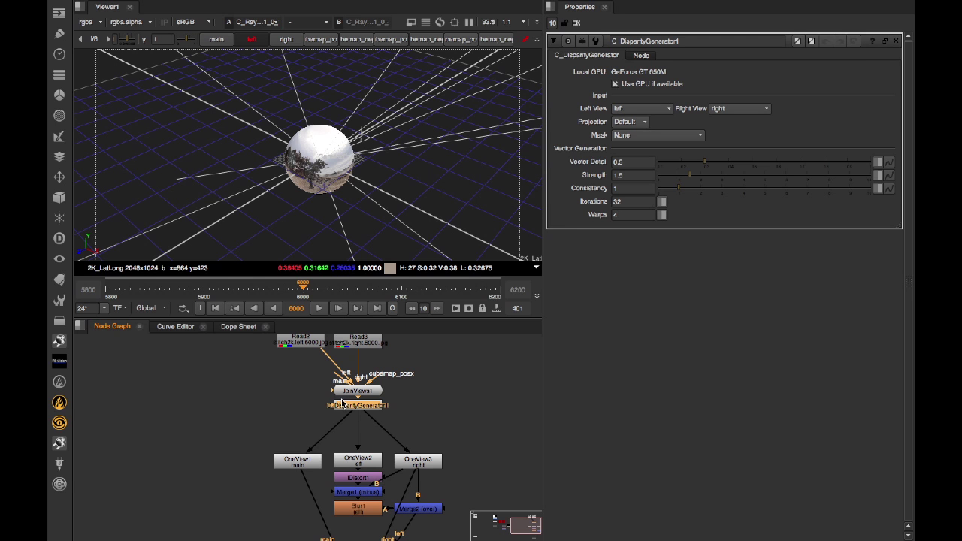
- View the DisparityGenerator output, then flip the viewer between the Read4 and Read5 plates
{"action": "key", "text": "1"}
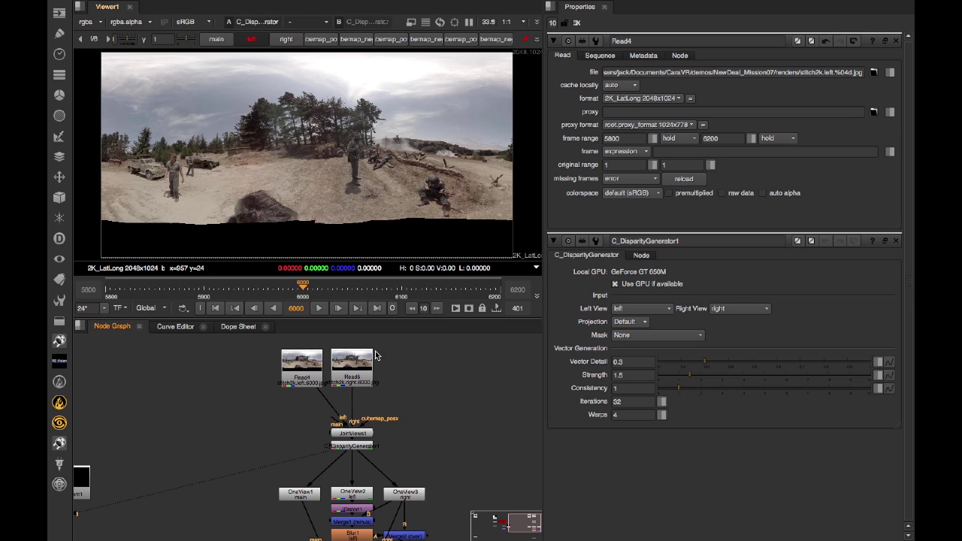
{"action": "left_click", "coordinate": [316, 382]}
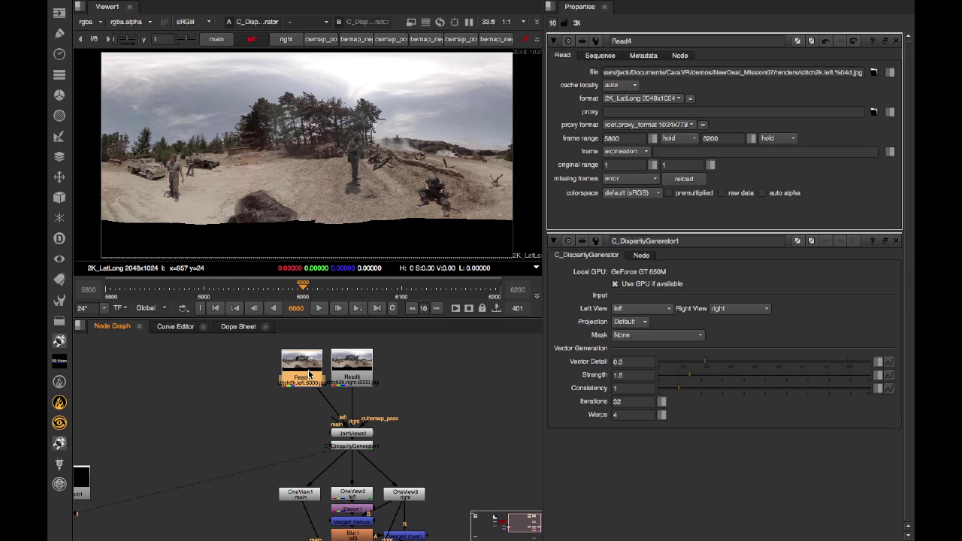
{"action": "key", "text": "2"}
{"action": "left_click", "coordinate": [339, 384]}
{"action": "key", "text": "1"}
{"action": "key", "text": "2"}
{"action": "key", "text": "1"}
{"action": "key", "text": "2"}
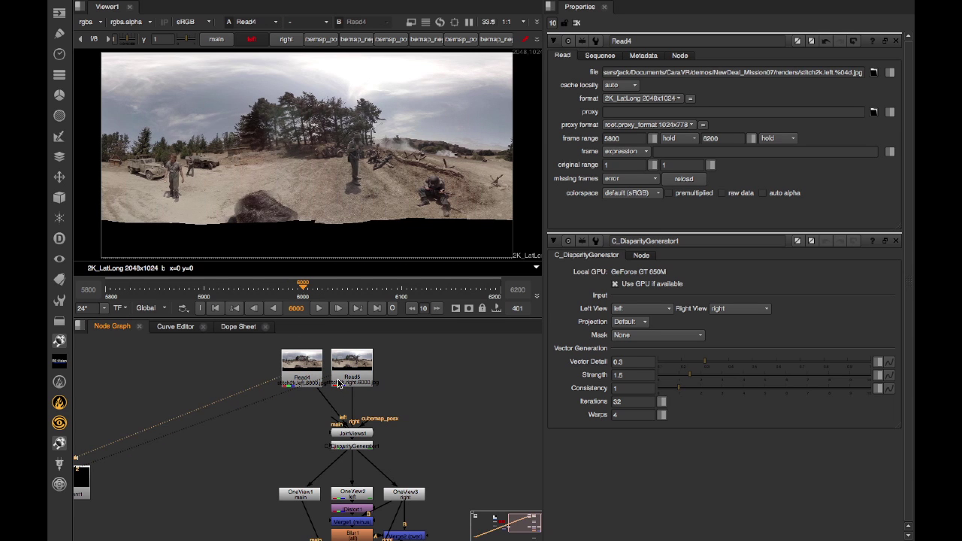
{"action": "key", "text": "1"}
{"action": "key", "text": "2"}
- View C_DisparityGenerator1 again and open its properties
{"action": "left_click", "coordinate": [352, 447]}
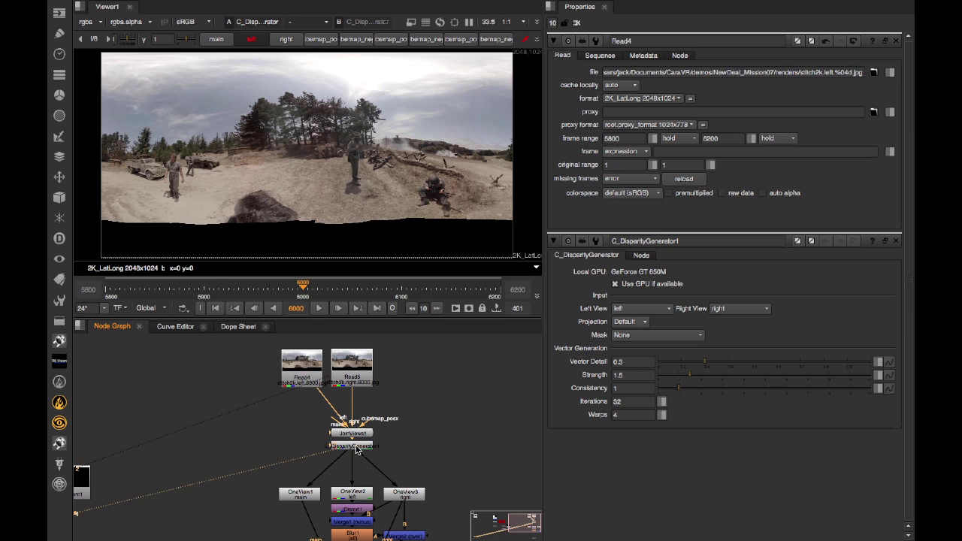
{"action": "key", "text": "1"}
{"action": "double_click", "coordinate": [352, 446]}
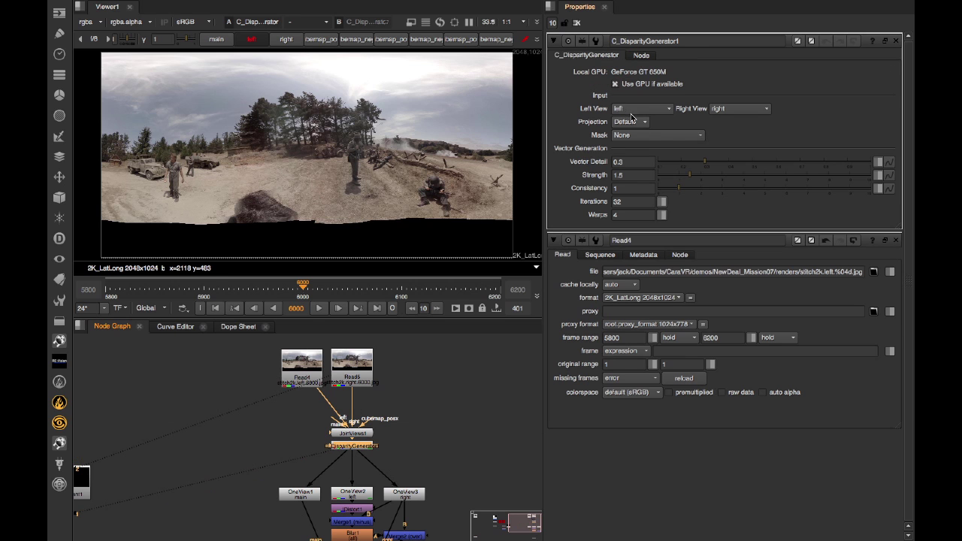
- Set the DisparityGenerator's Right View to right and show the disparity channels in the viewer
{"action": "left_click", "coordinate": [715, 109]}
{"action": "left_click", "coordinate": [717, 119]}
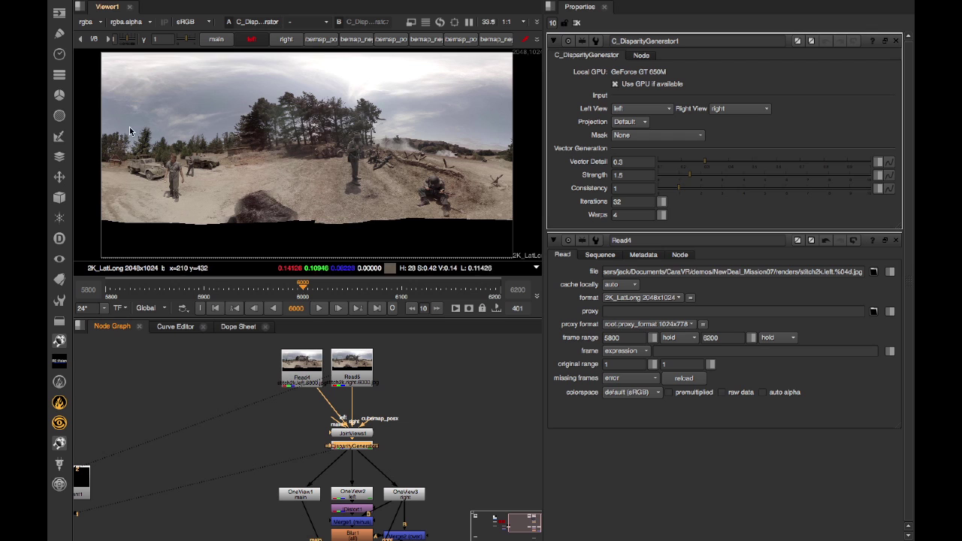
{"action": "left_click", "coordinate": [87, 23]}
{"action": "left_click", "coordinate": [96, 75]}
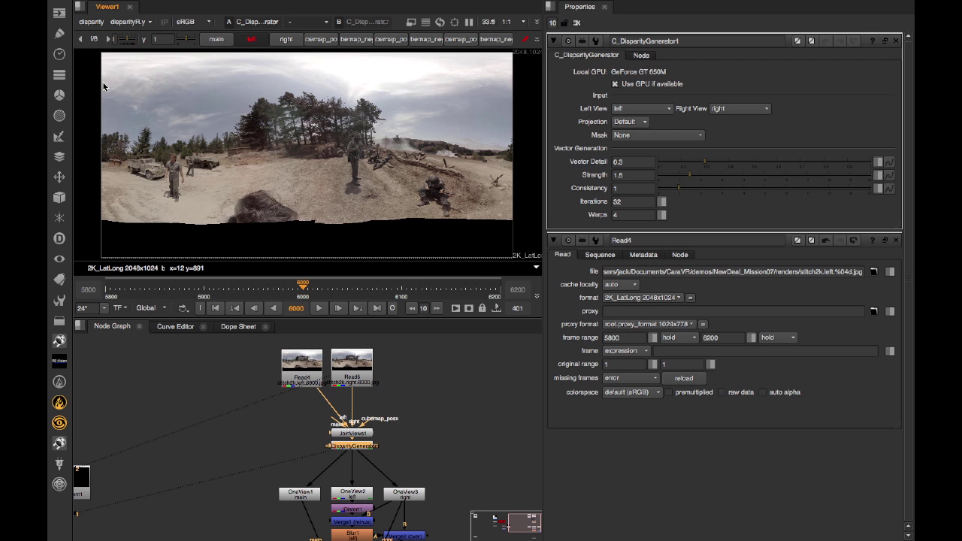
- Set the DisparityGenerator projection to LatLong and switch the viewer back to rgba
{"action": "left_click", "coordinate": [346, 447]}
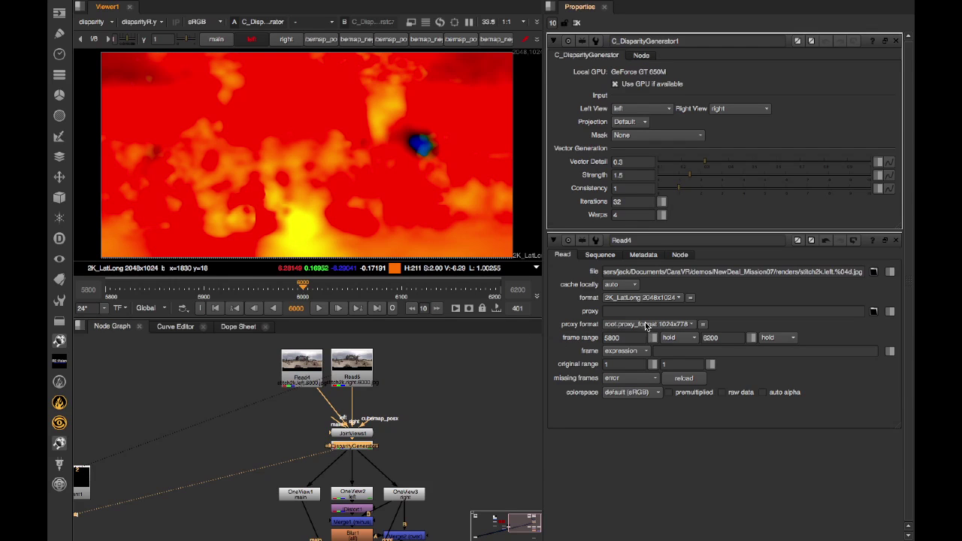
{"action": "left_click", "coordinate": [629, 121]}
{"action": "left_click", "coordinate": [623, 132]}
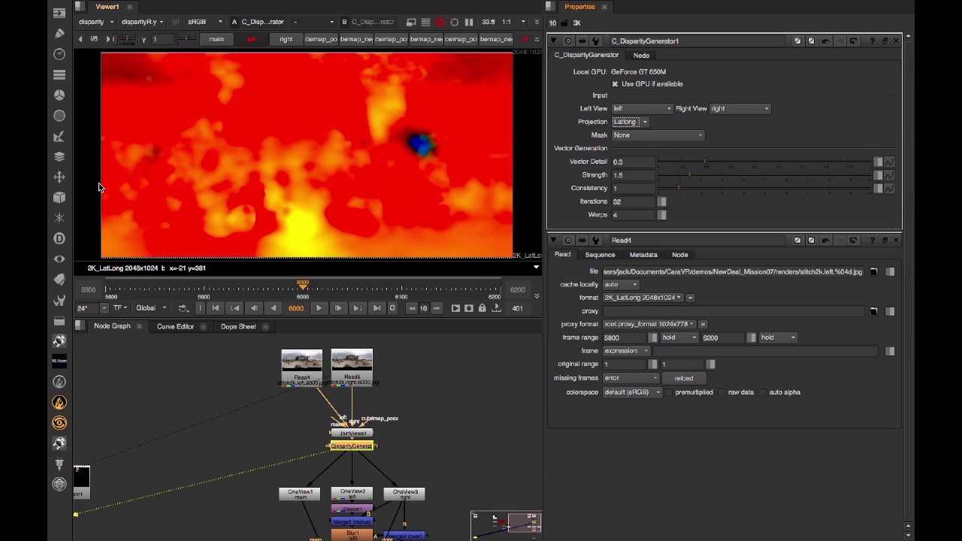
{"action": "left_click", "coordinate": [91, 21]}
{"action": "left_click", "coordinate": [109, 59]}
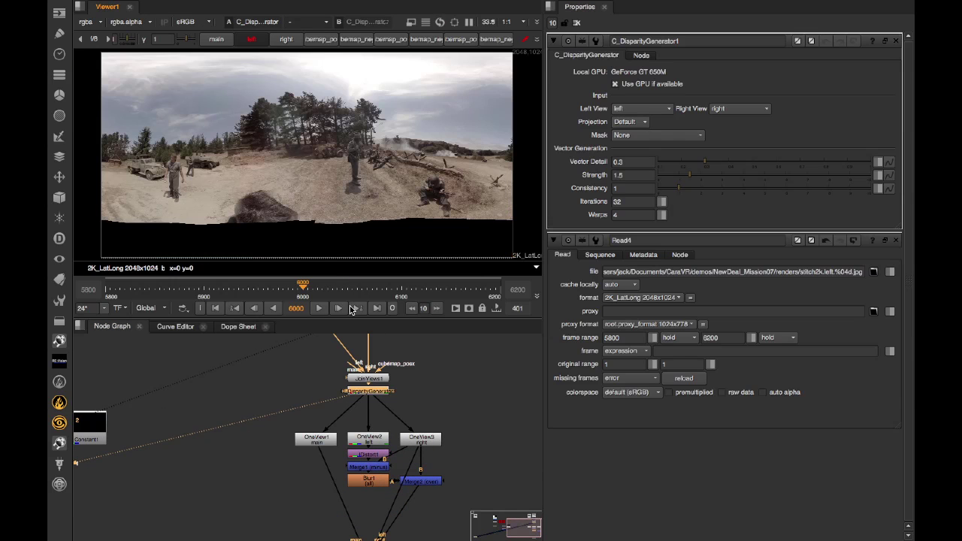
- Flip the viewer between the Read4 and Read5 plates and the IDistort1 warped result
{"action": "scroll", "coordinate": [328, 417], "scroll_direction": "down", "scroll_amount": 2}
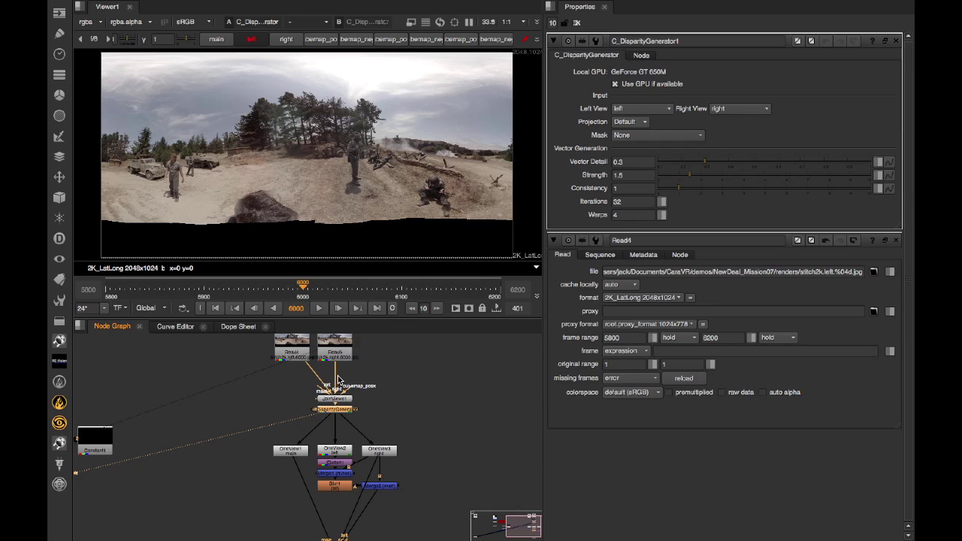
{"action": "key", "text": "1"}
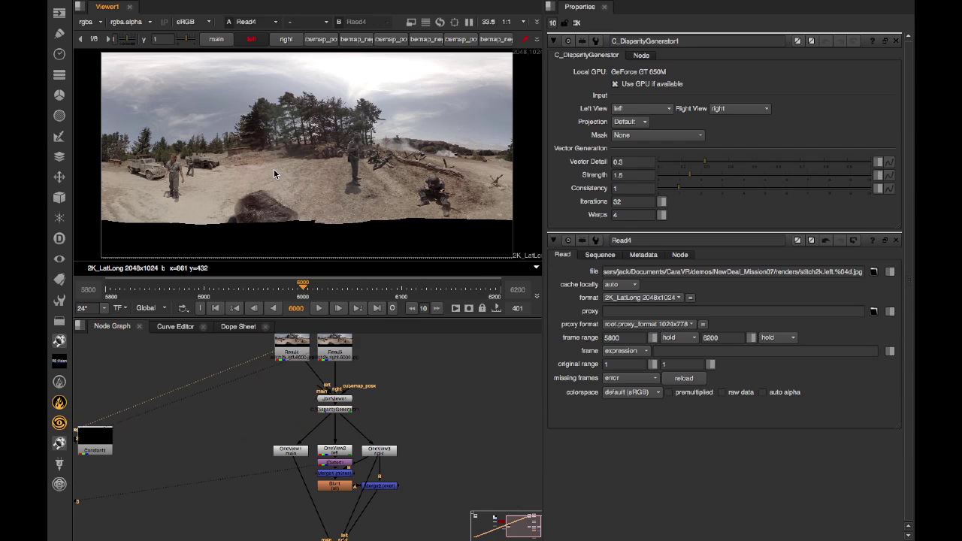
{"action": "key", "text": "2"}
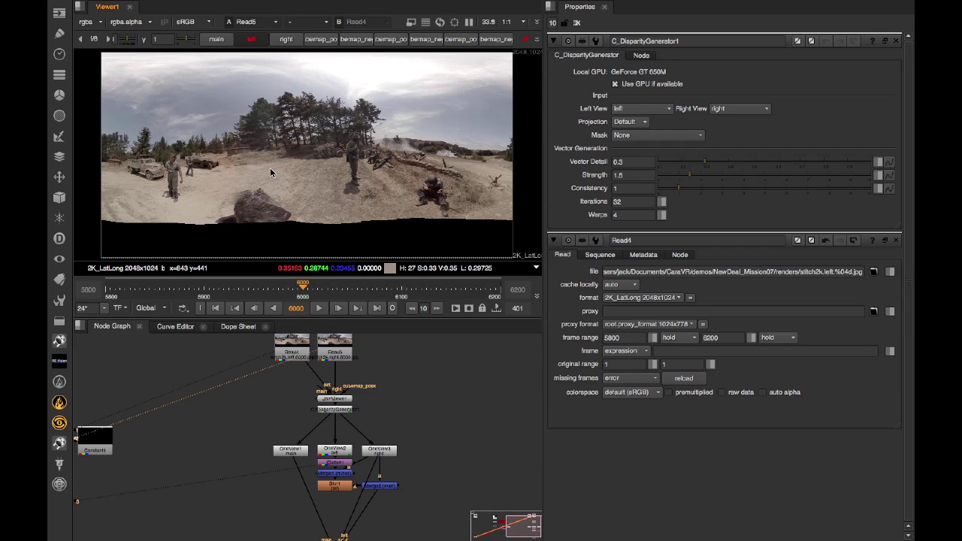
{"action": "key", "text": "3"}
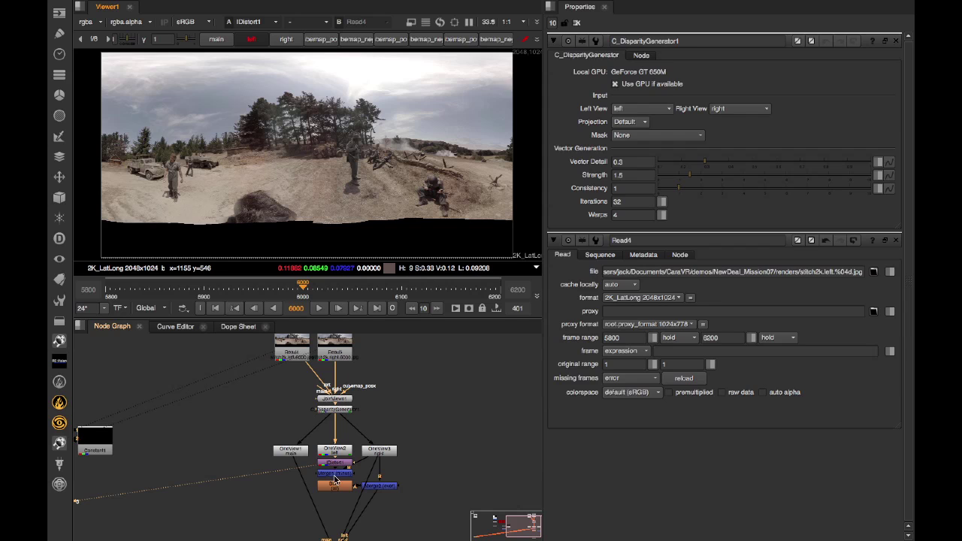
- View the Merge1 difference image and then the Blur1 result
{"action": "middle_click_drag", "start_coordinate": [331, 485], "coordinate": [312, 445]}
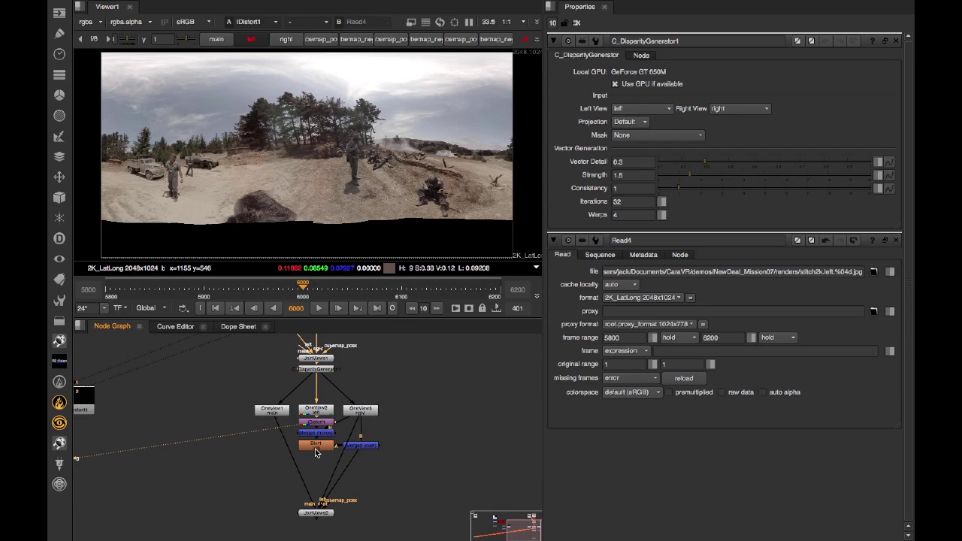
{"action": "left_click", "coordinate": [308, 434]}
{"action": "key", "text": "1"}
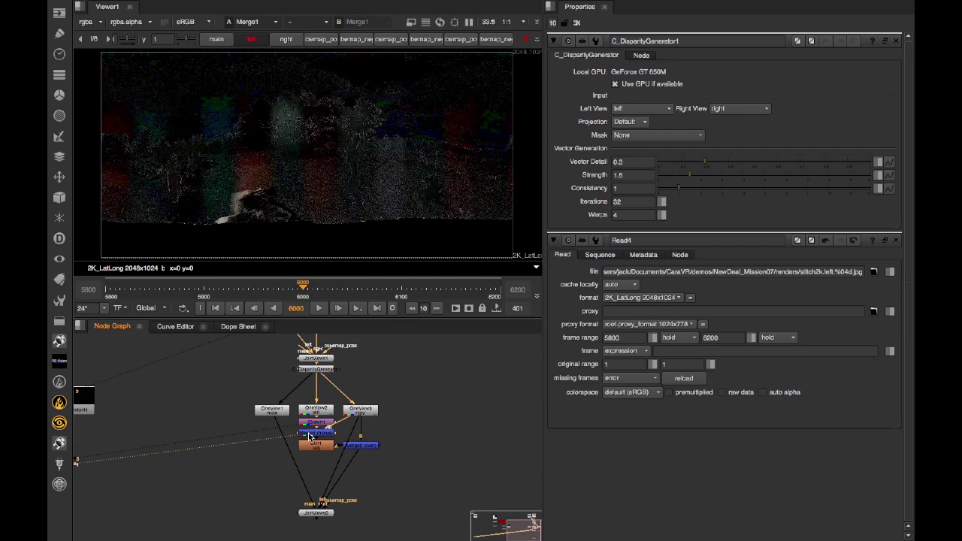
{"action": "left_click", "coordinate": [316, 444]}
{"action": "key", "text": "1"}
- Compare the Merge2 composite against OneView3's original right eye in the viewer
{"action": "left_click", "coordinate": [355, 446]}
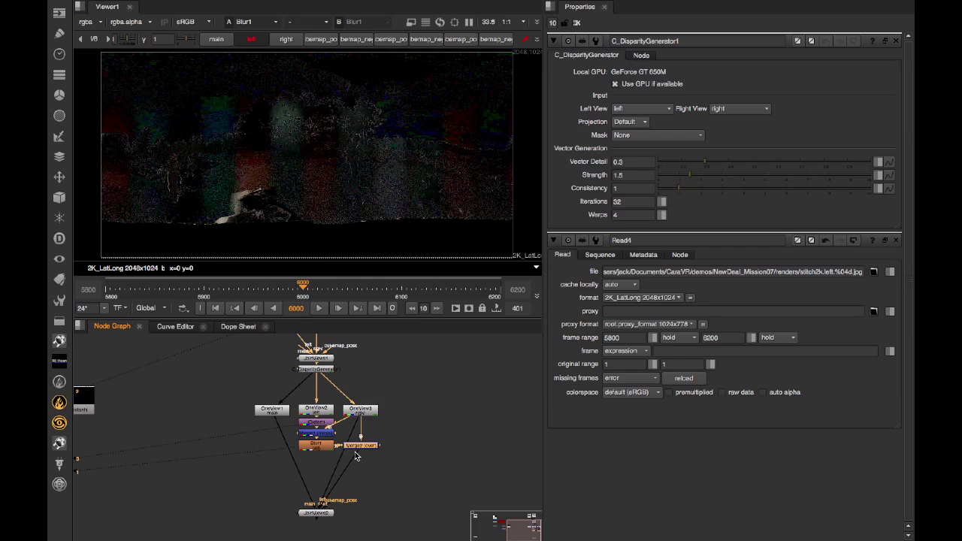
{"action": "key", "text": "1"}
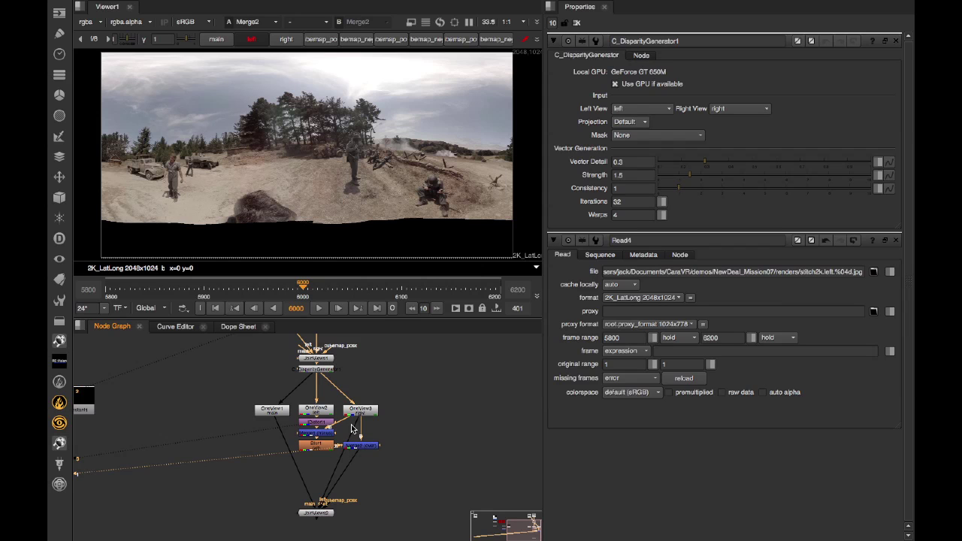
{"action": "left_click", "coordinate": [350, 412]}
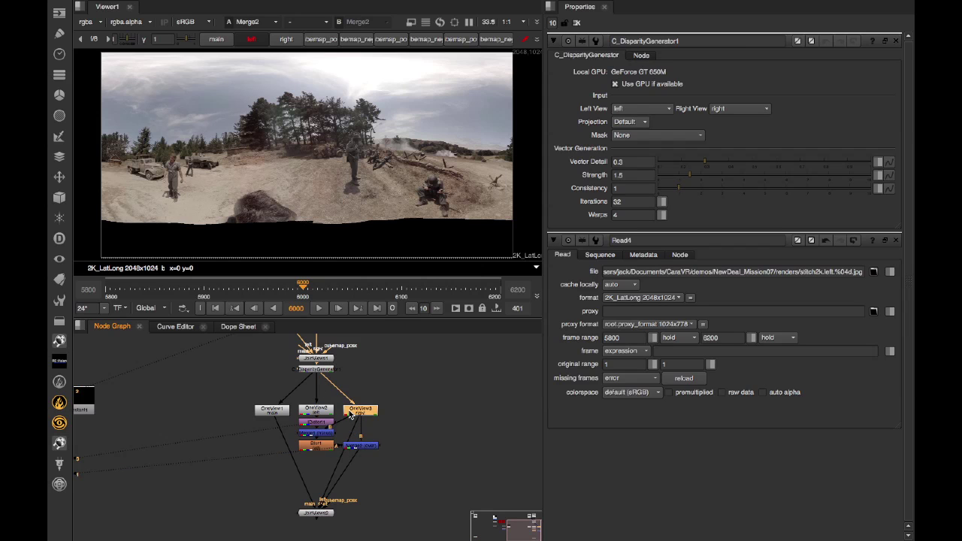
{"action": "key", "text": "1"}
{"action": "left_click", "coordinate": [358, 446]}
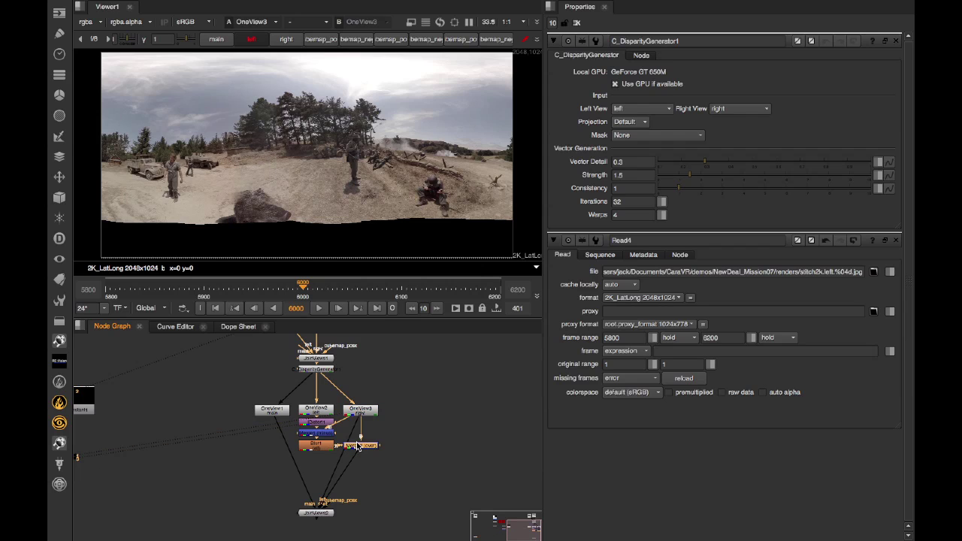
{"action": "left_click", "coordinate": [358, 445], "text": "shift"}
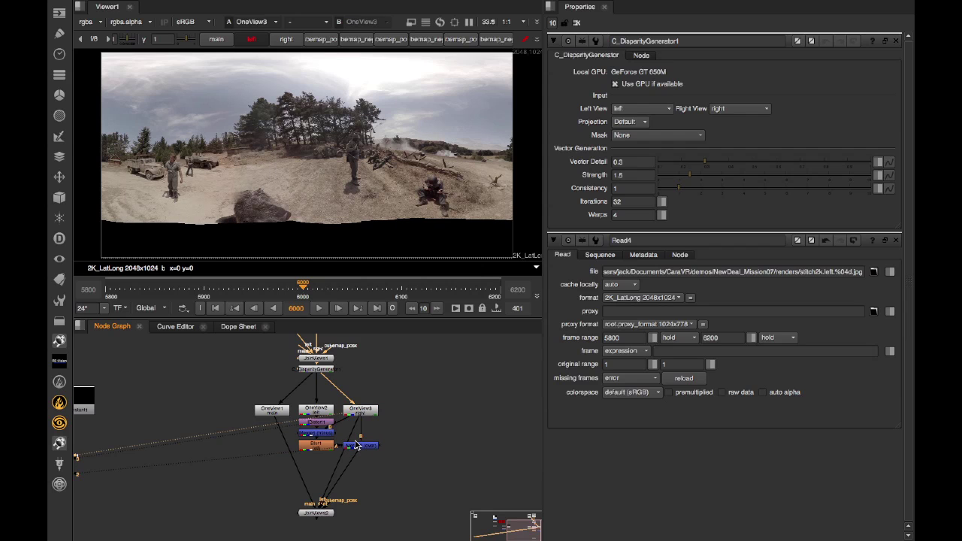
{"action": "key", "text": "1"}
{"action": "key", "text": "2"}
{"action": "key", "text": "1"}
{"action": "middle_click_drag", "start_coordinate": [357, 446], "coordinate": [365, 511]}
- Toggle the viewer between Read4's left-eye plate and the Merge2 composite
{"action": "left_click", "coordinate": [283, 378]}
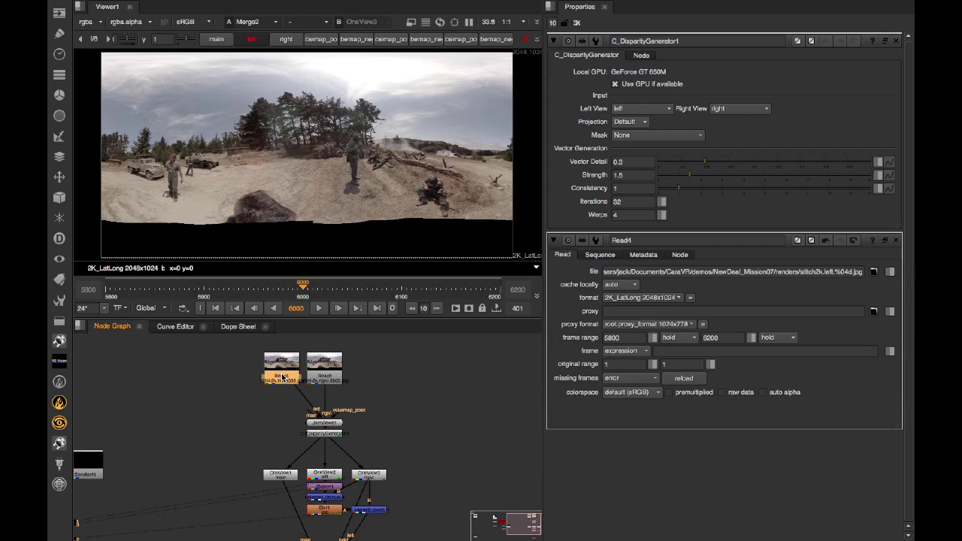
{"action": "key", "text": "1"}
{"action": "left_click", "coordinate": [368, 513]}
{"action": "key", "text": "1"}
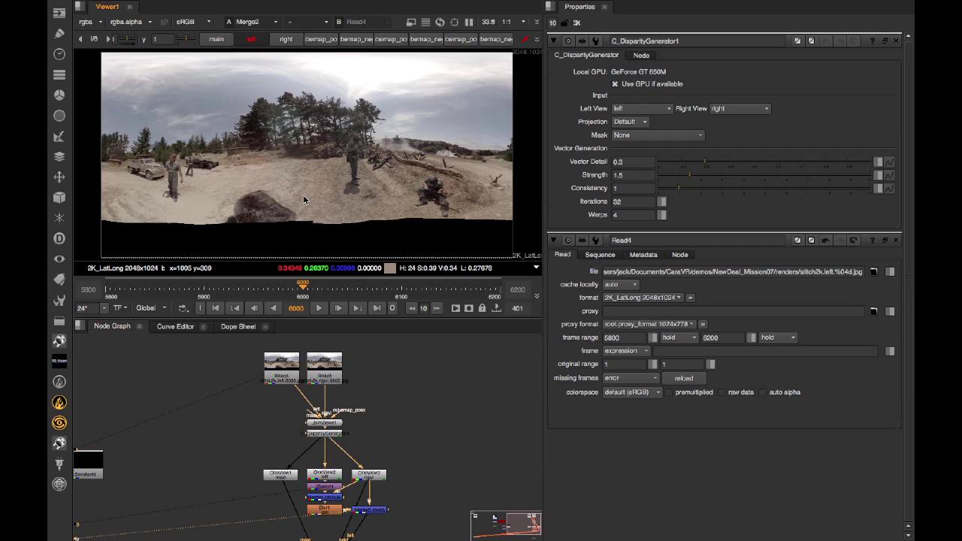
{"action": "key", "text": "1"}
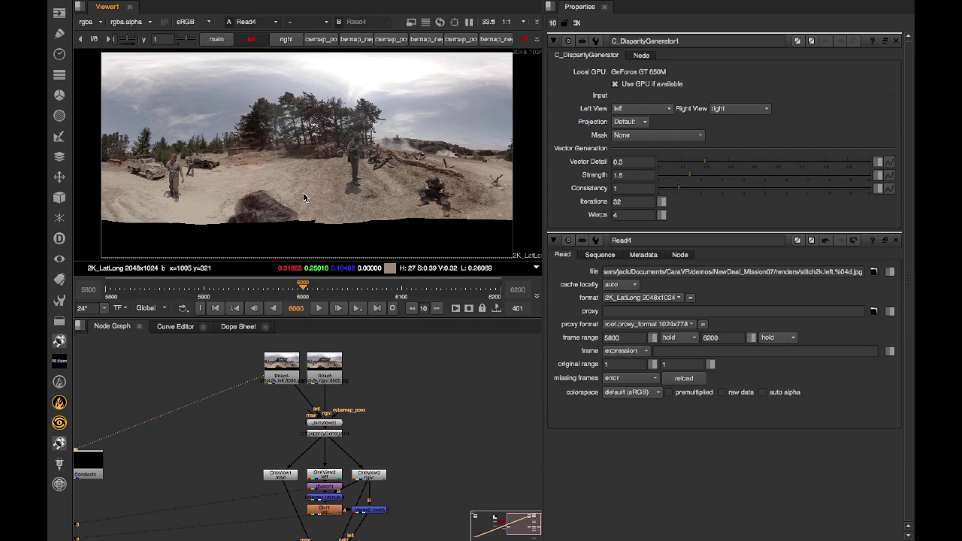
{"action": "key", "text": "1"}
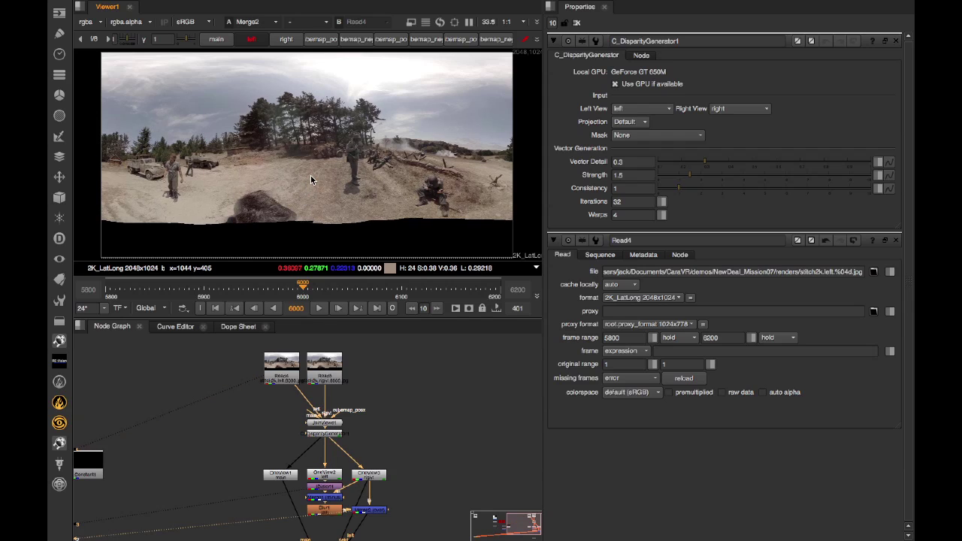